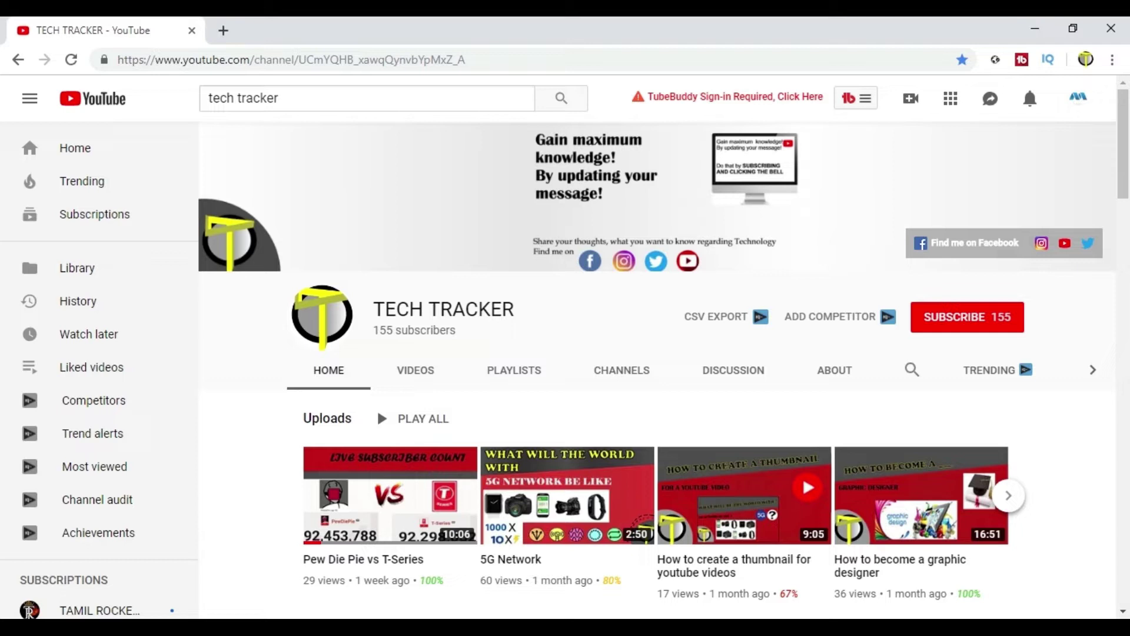
# Subscribe to the TECH TRACKER YouTube channel with the red SUBSCRIBE button
pyautogui.click(949, 322)
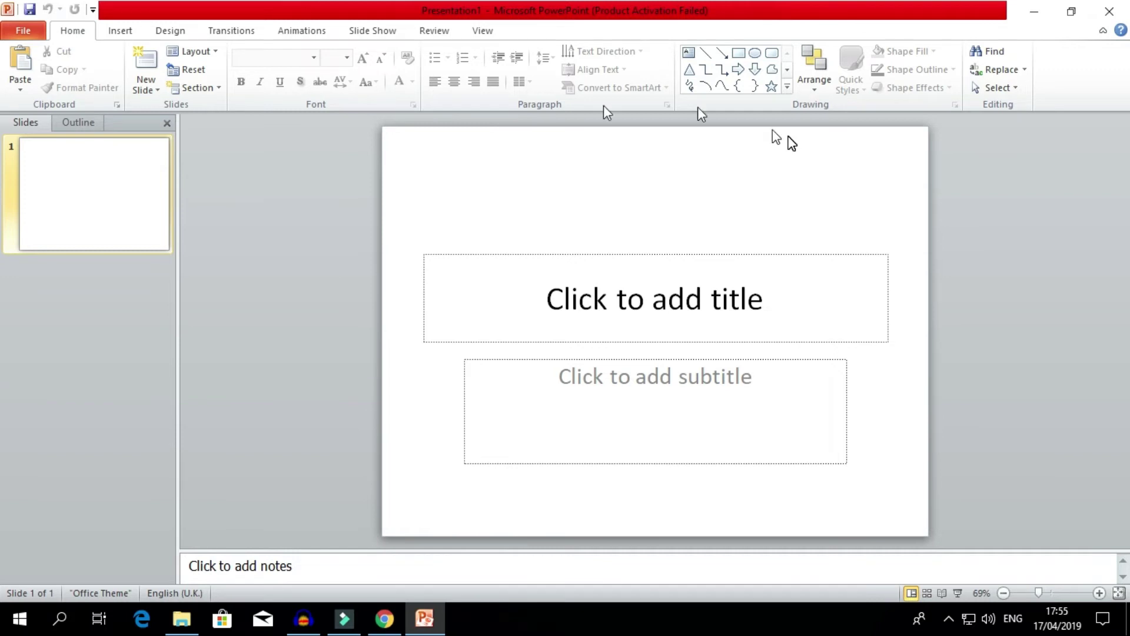
# Type 'Car' as the slide title and apply the orange WordArt style
pyautogui.click(719, 299)
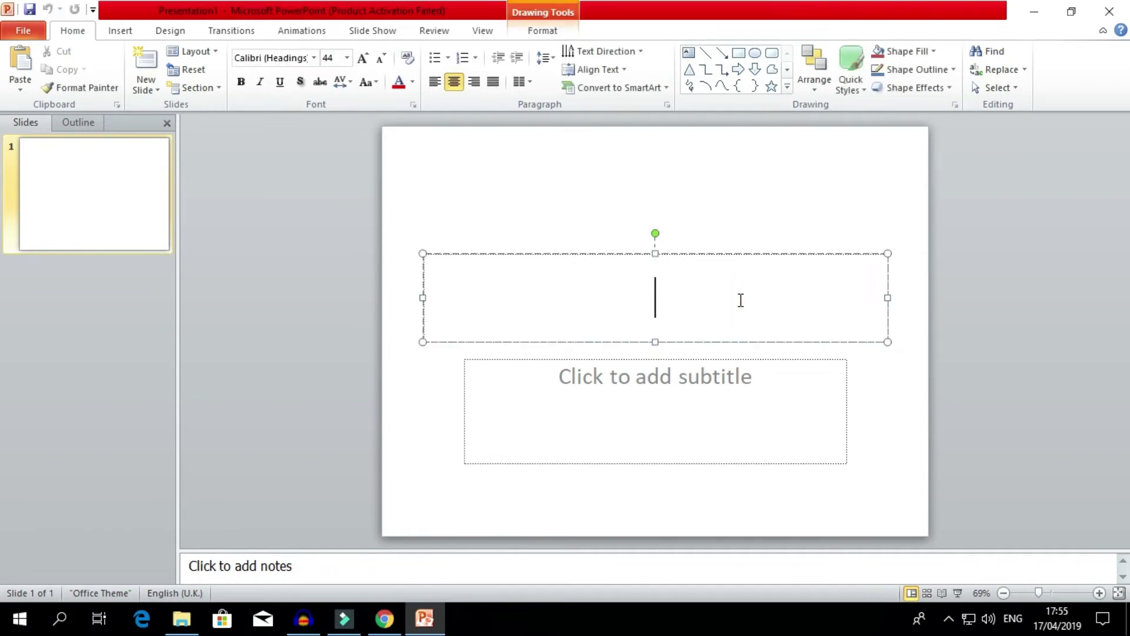
pyautogui.write('Ca')
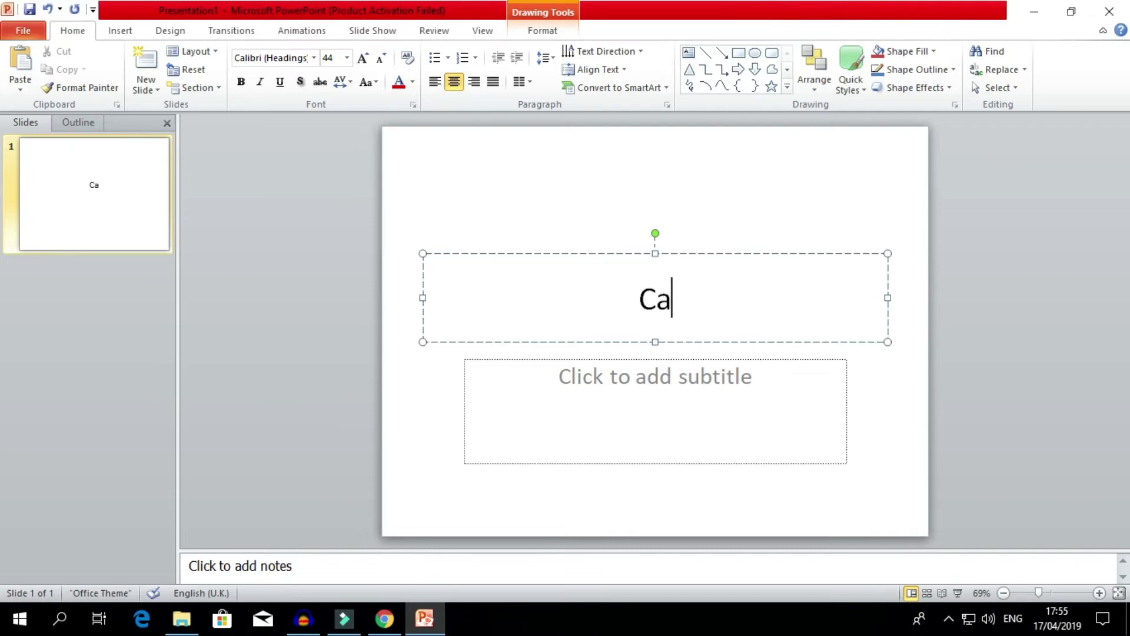
pyautogui.write('r')
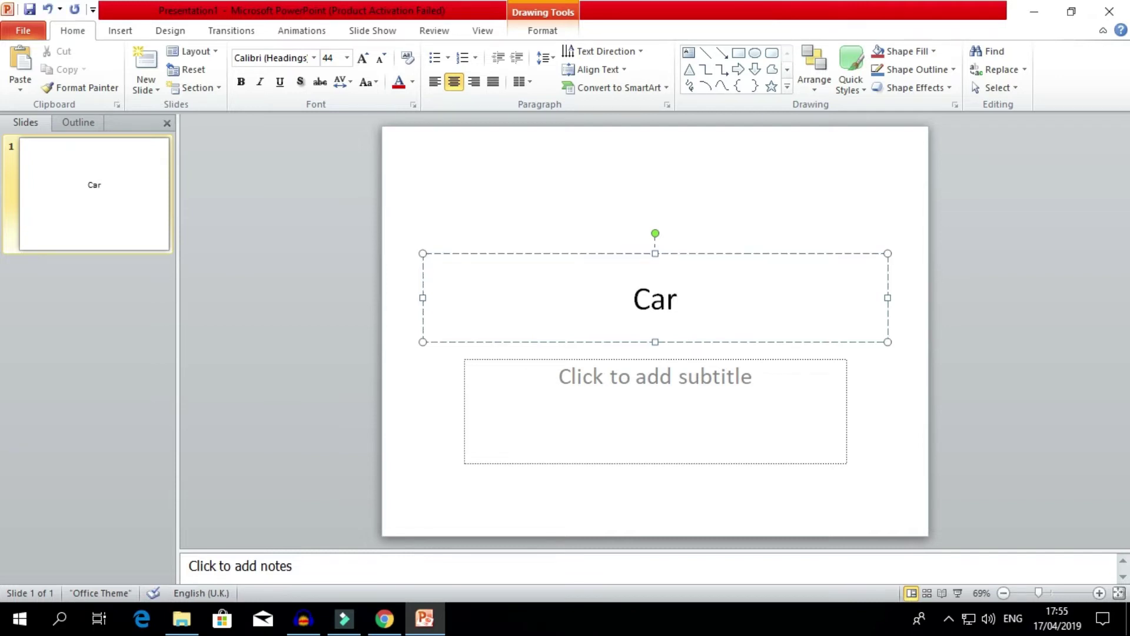
pyautogui.doubleClick(748, 321)
pyautogui.click(537, 34)
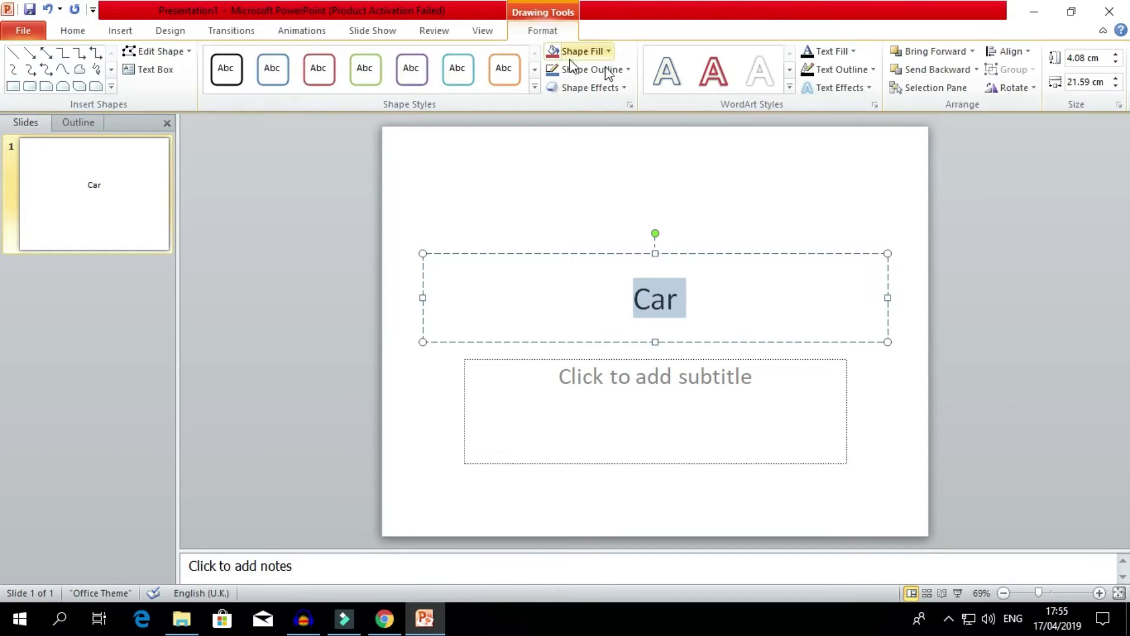
pyautogui.click(790, 85)
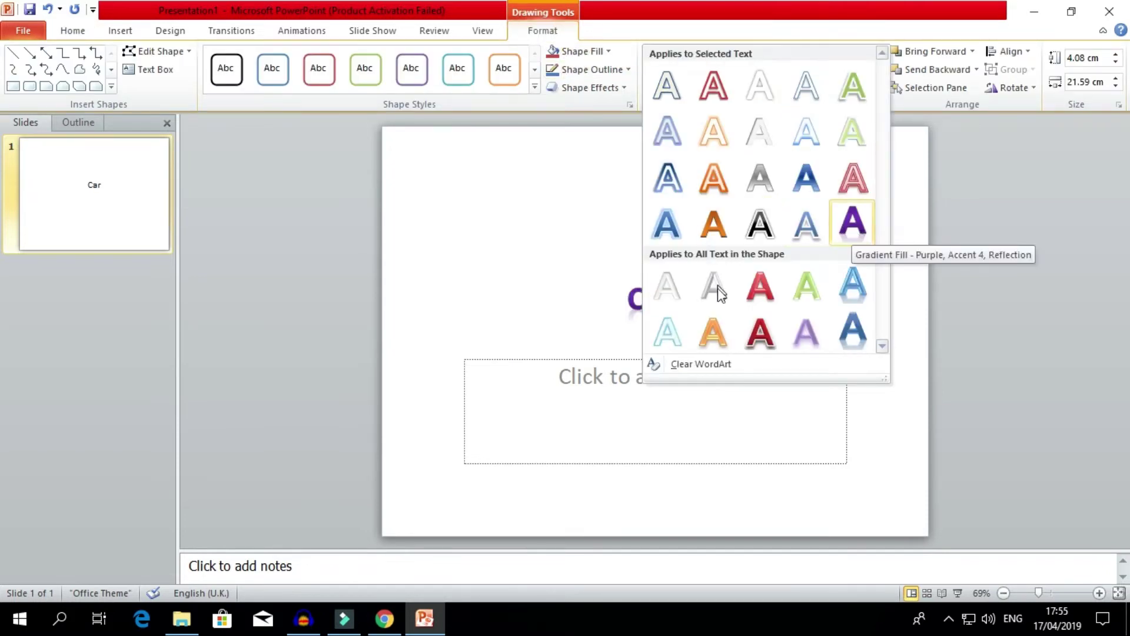
pyautogui.click(712, 229)
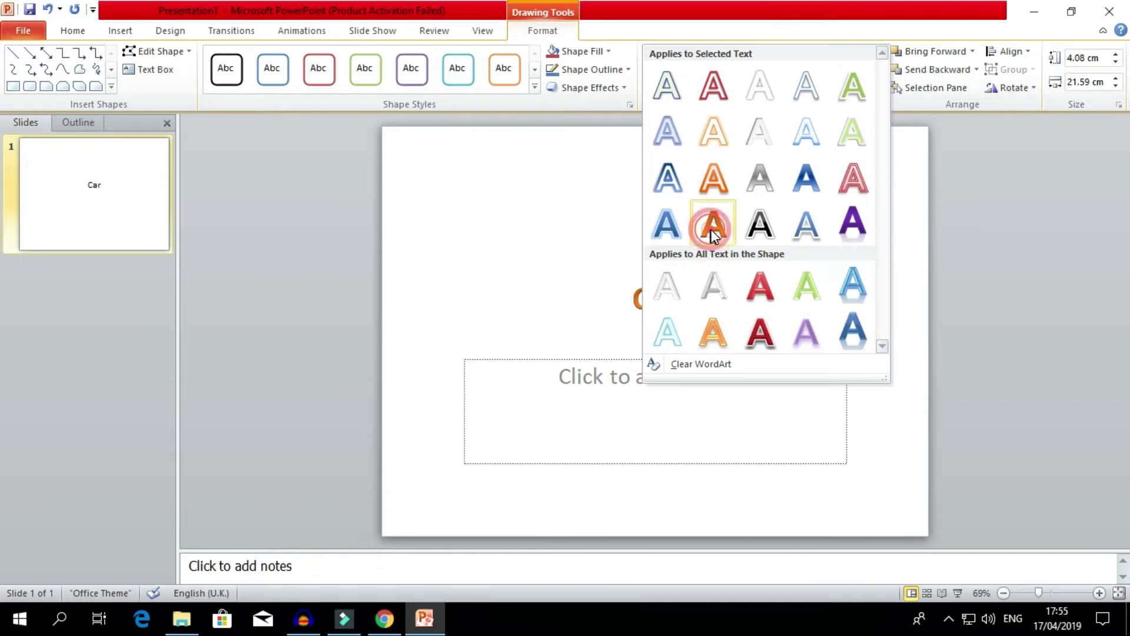
# Grow the Car title to 96 pt, move it to the top, and delete the subtitle placeholder
pyautogui.click(75, 30)
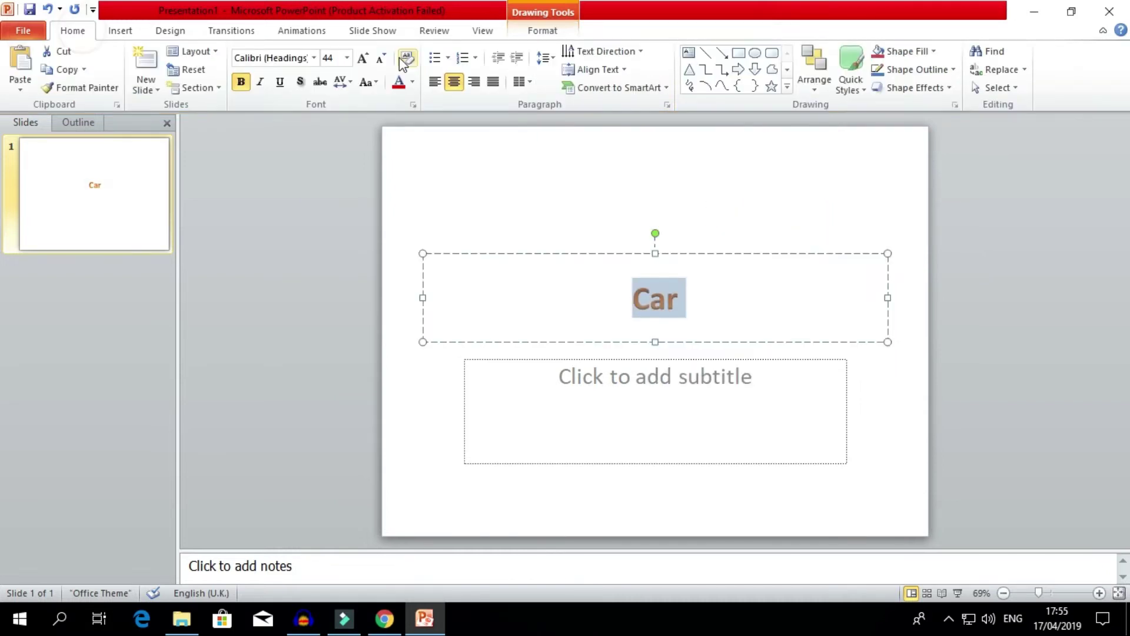
pyautogui.click(364, 59)
pyautogui.click(364, 59)
pyautogui.click(364, 59)
pyautogui.click(365, 58)
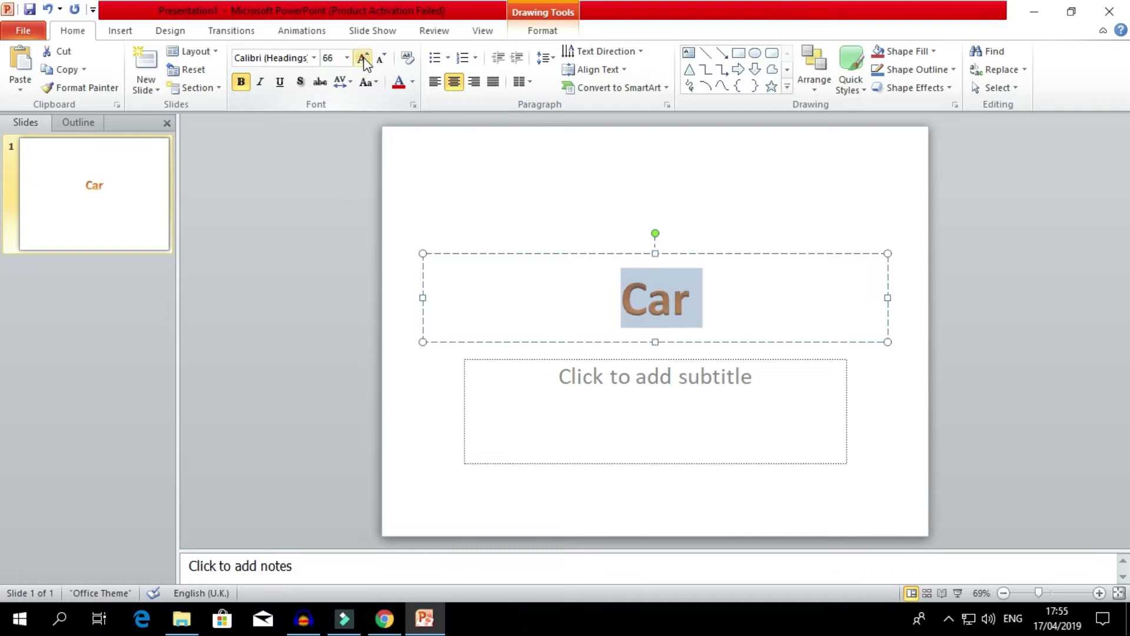
pyautogui.click(365, 59)
pyautogui.click(365, 59)
pyautogui.click(365, 59)
pyautogui.click(364, 59)
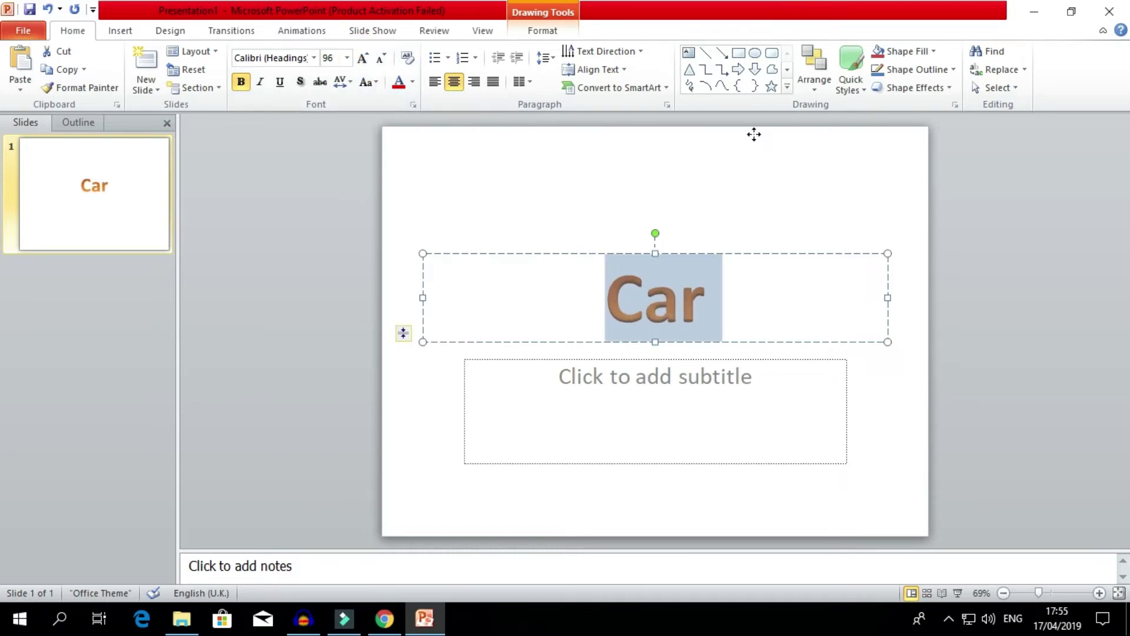
pyautogui.moveTo(754, 134); pyautogui.dragTo(754, 135)
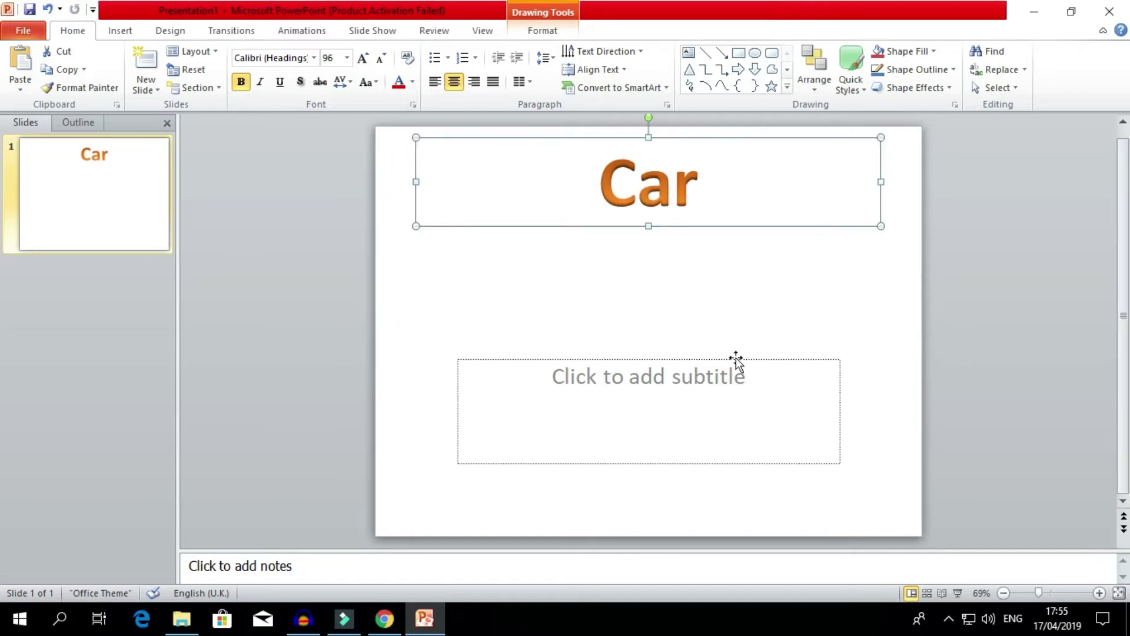
pyautogui.click(736, 358)
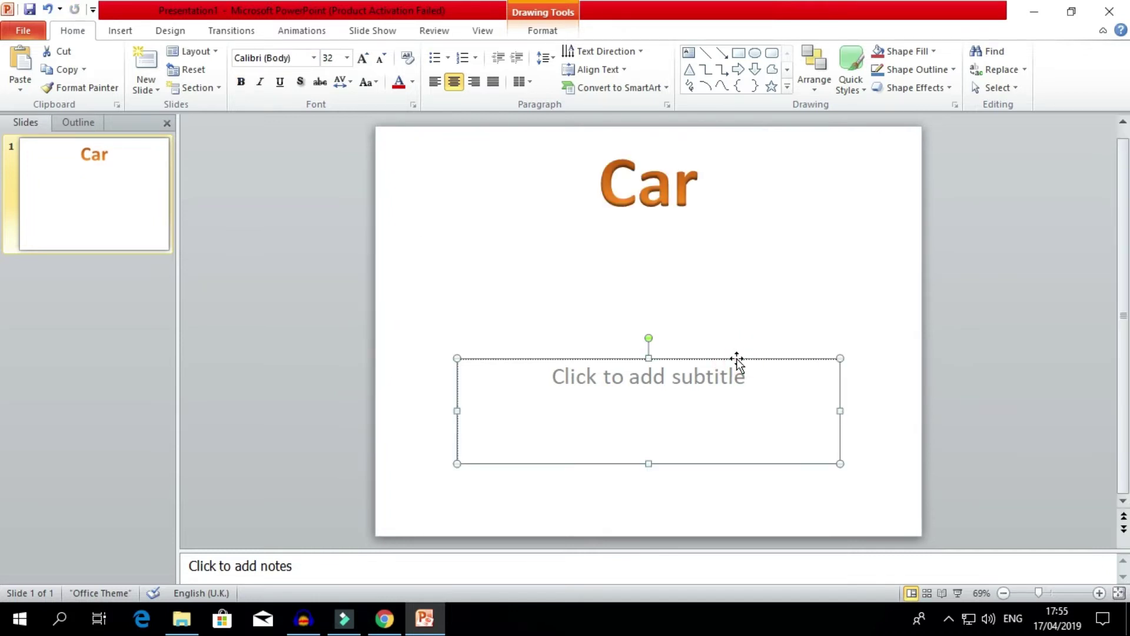
pyautogui.press('Delete')
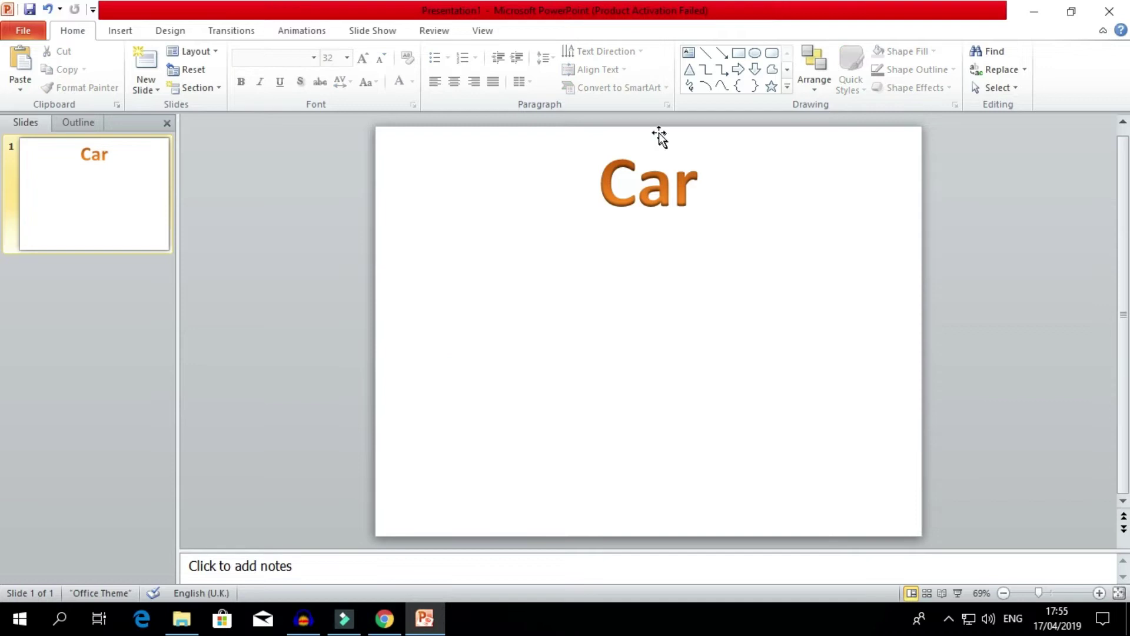
# Give the Car title a Float In animation that starts After Previous
pyautogui.click(704, 185)
pyautogui.moveTo(705, 185); pyautogui.dragTo(609, 188)
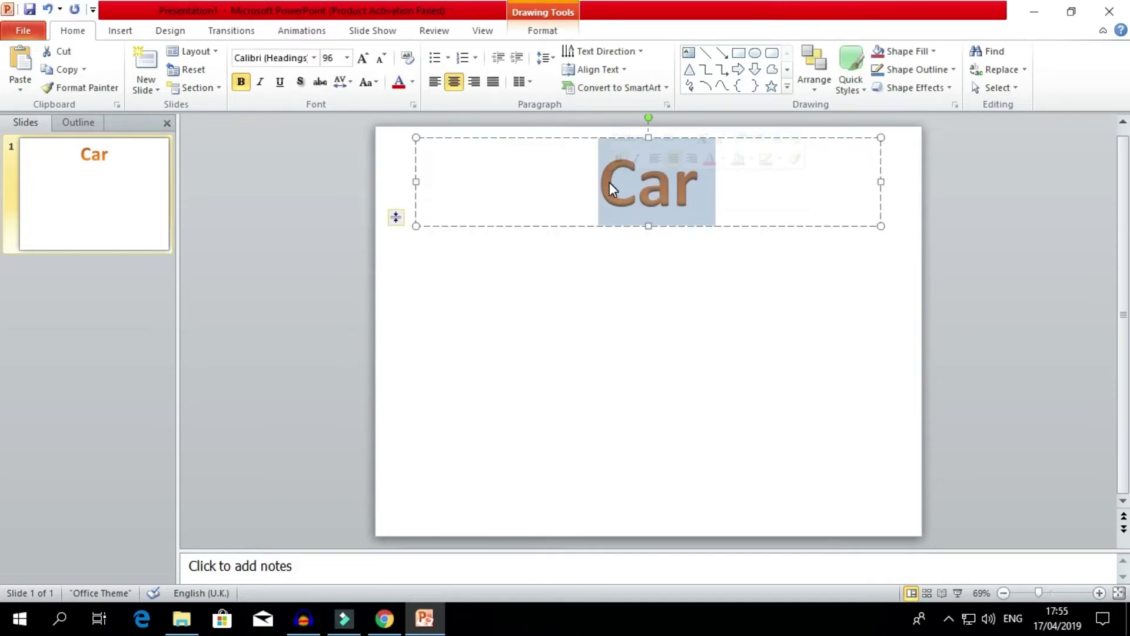
pyautogui.click(306, 30)
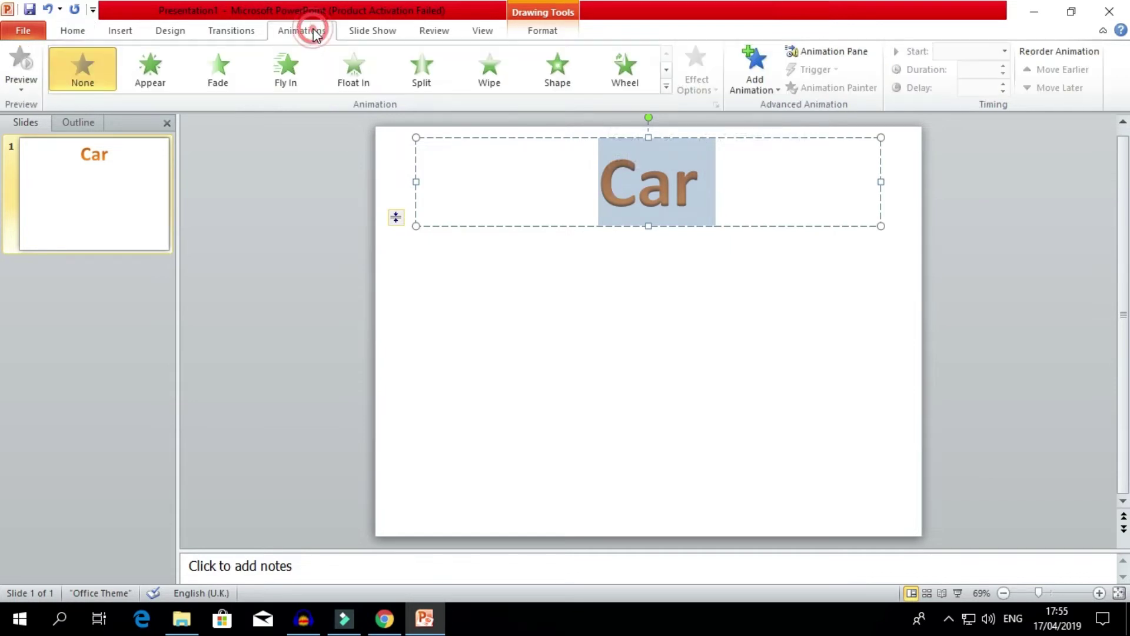
pyautogui.click(500, 78)
pyautogui.click(421, 75)
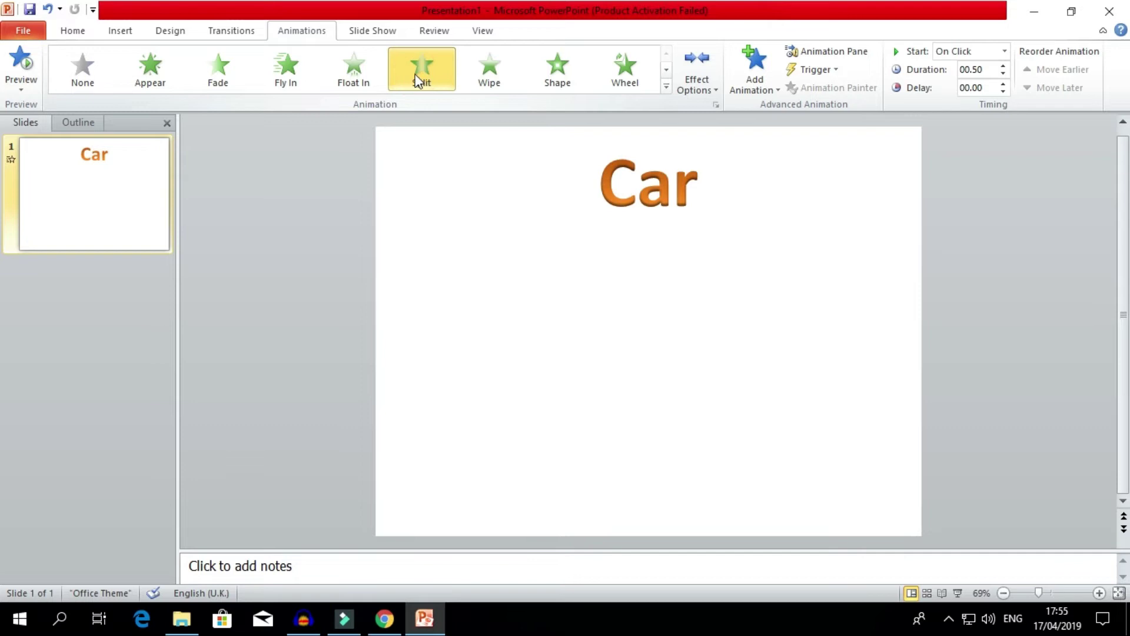
pyautogui.click(363, 75)
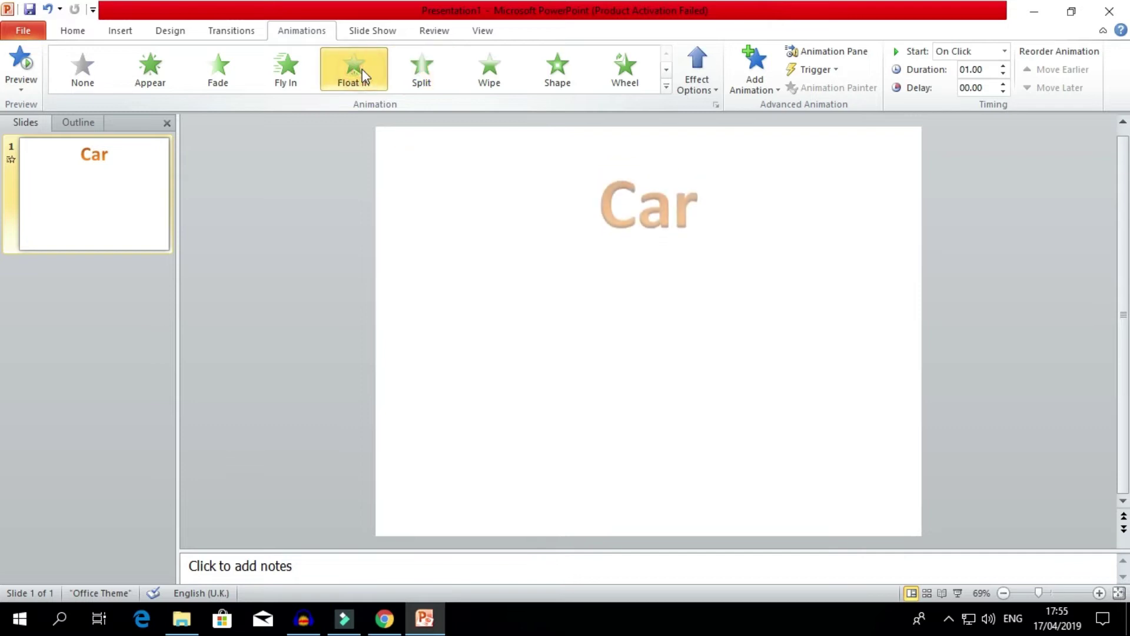
pyautogui.click(952, 53)
pyautogui.click(956, 93)
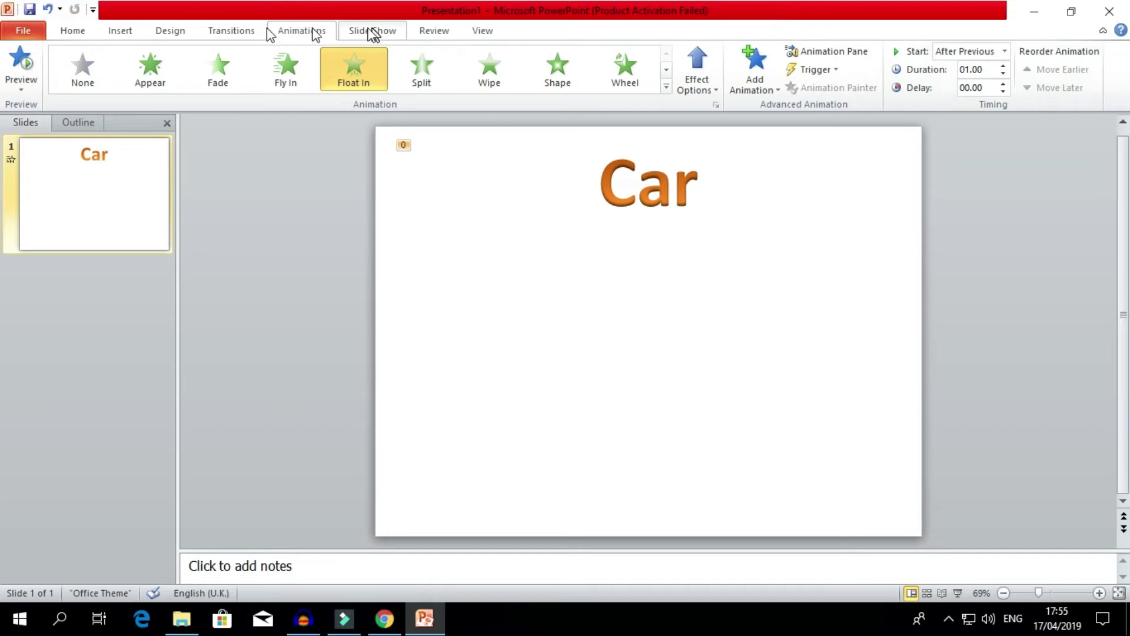
# Turn off On Mouse Click slide advance and enable the After timing instead
pyautogui.click(248, 32)
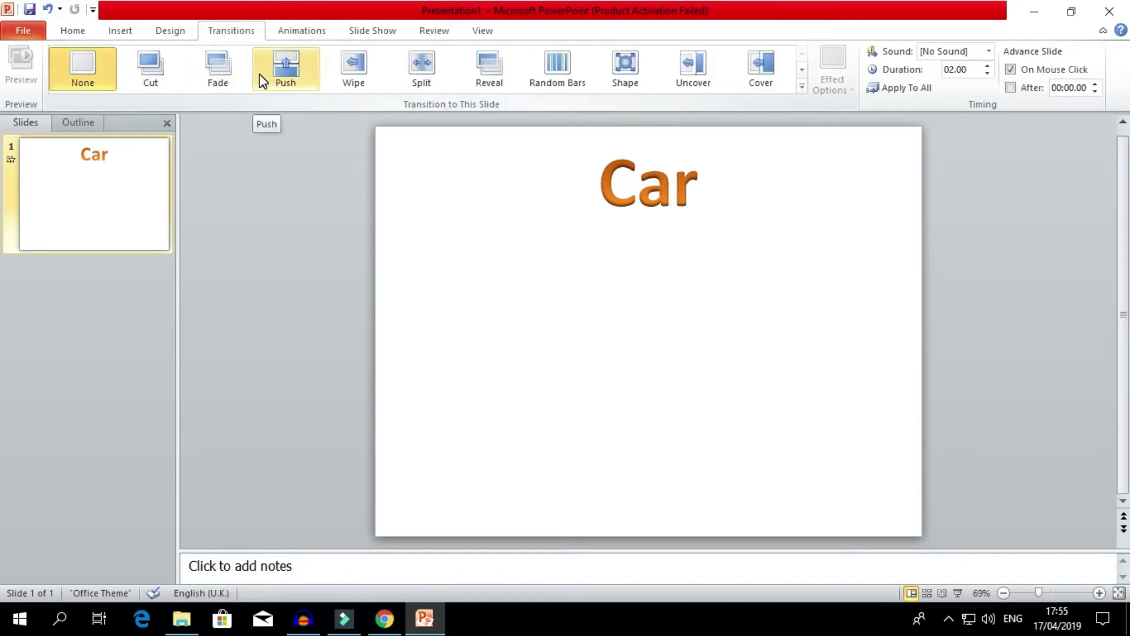
pyautogui.click(1011, 69)
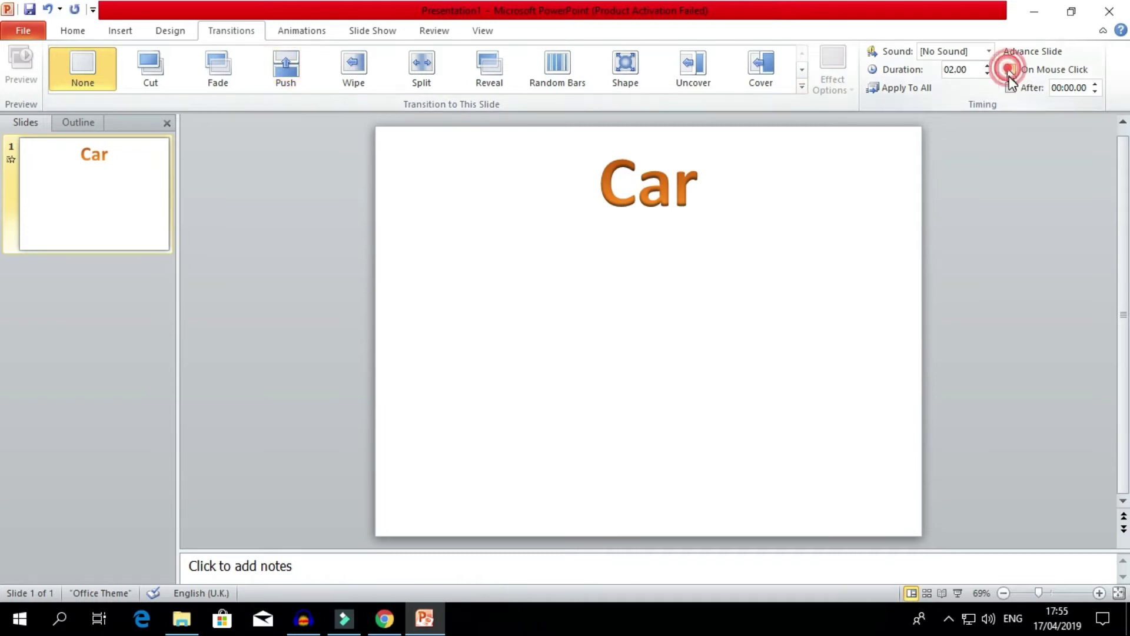
pyautogui.click(1011, 88)
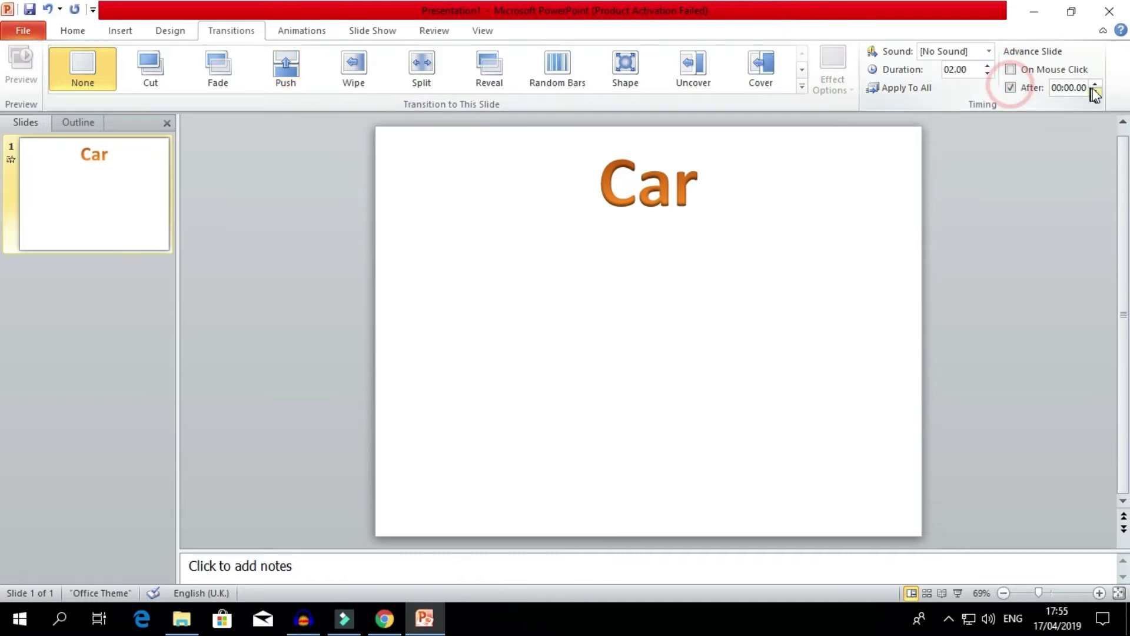
# Preview the slideshow from the beginning, then set slide size to On-screen Show (16:9)
pyautogui.click(381, 34)
pyautogui.click(28, 66)
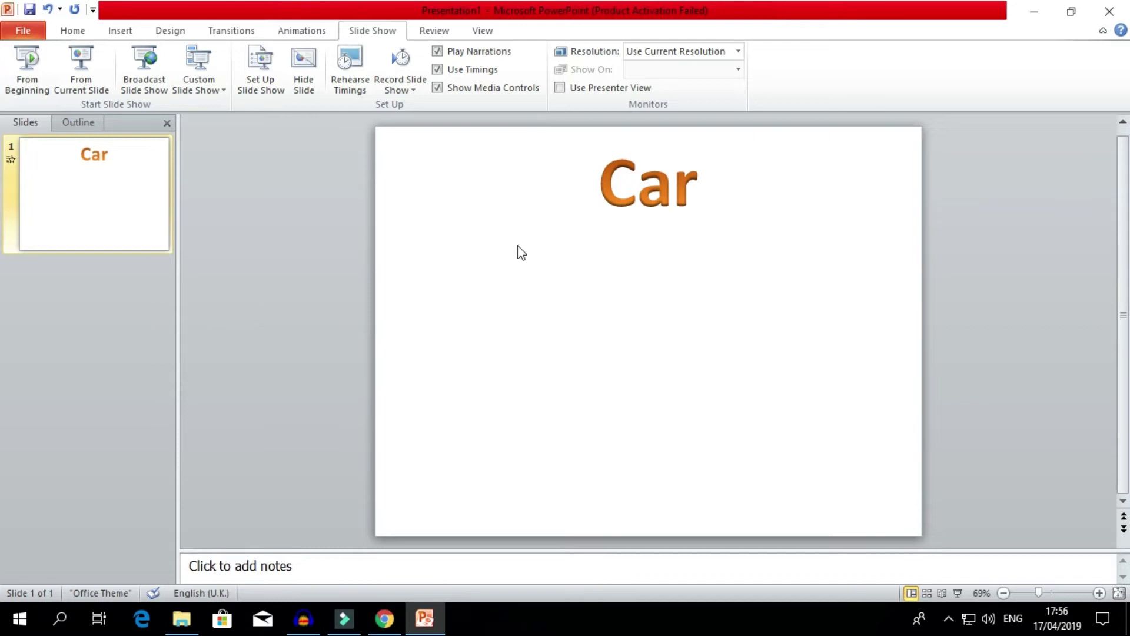
pyautogui.click(171, 32)
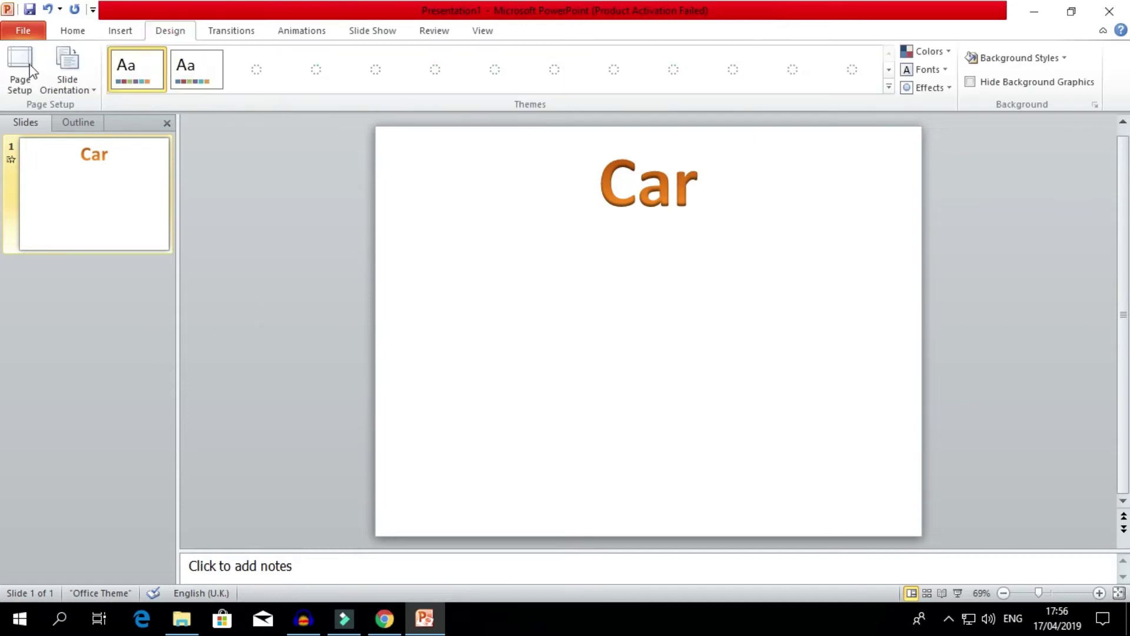
pyautogui.click(22, 66)
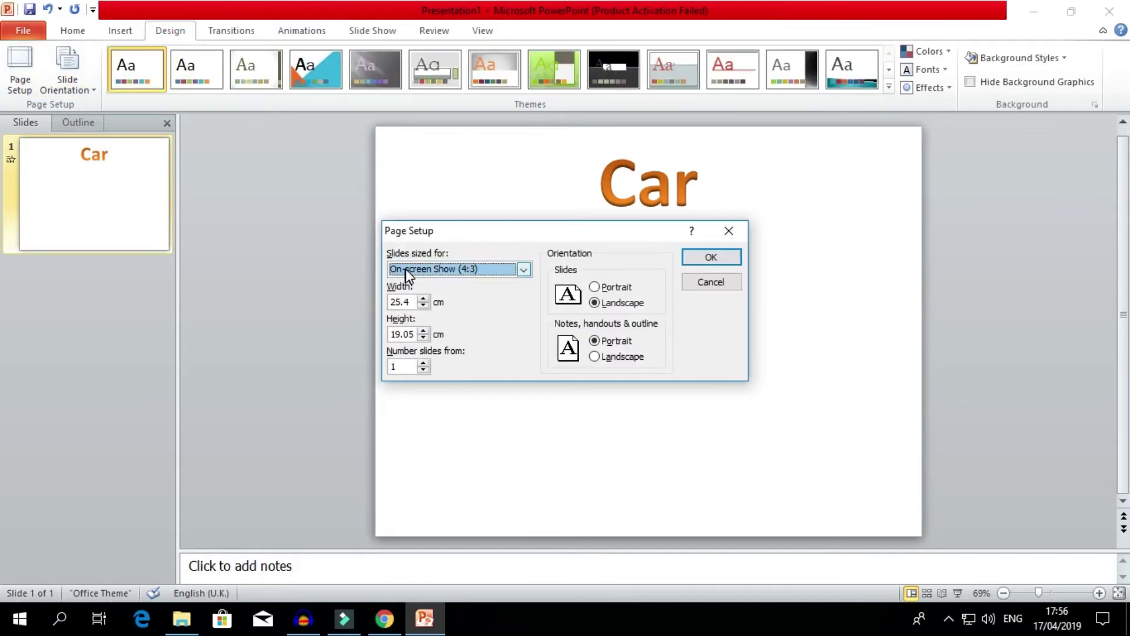
pyautogui.click(524, 270)
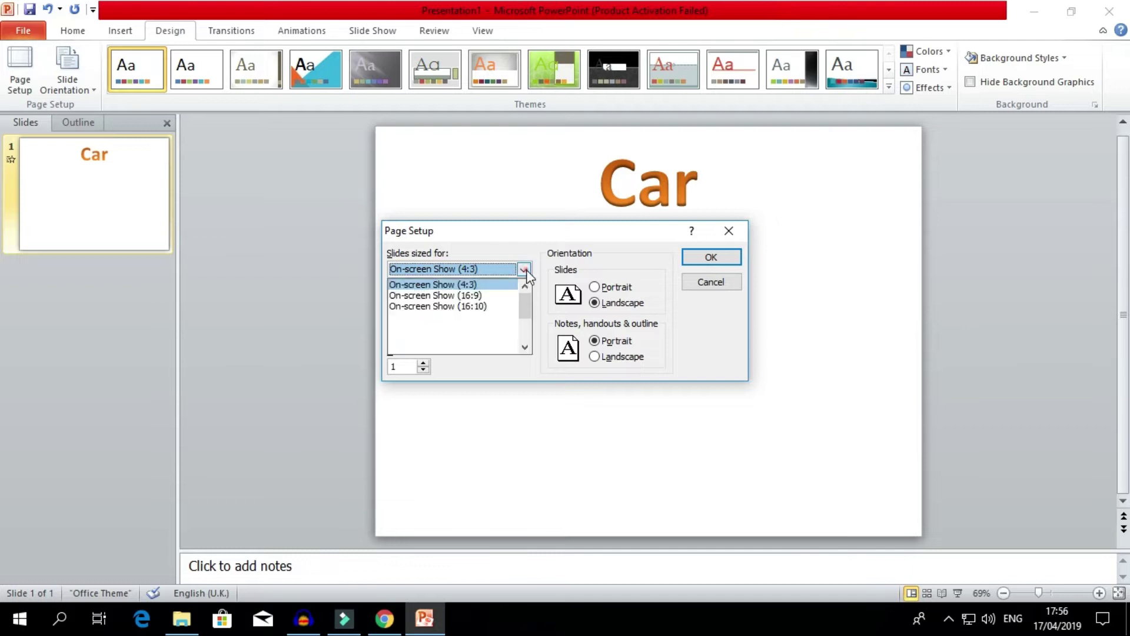
pyautogui.click(468, 293)
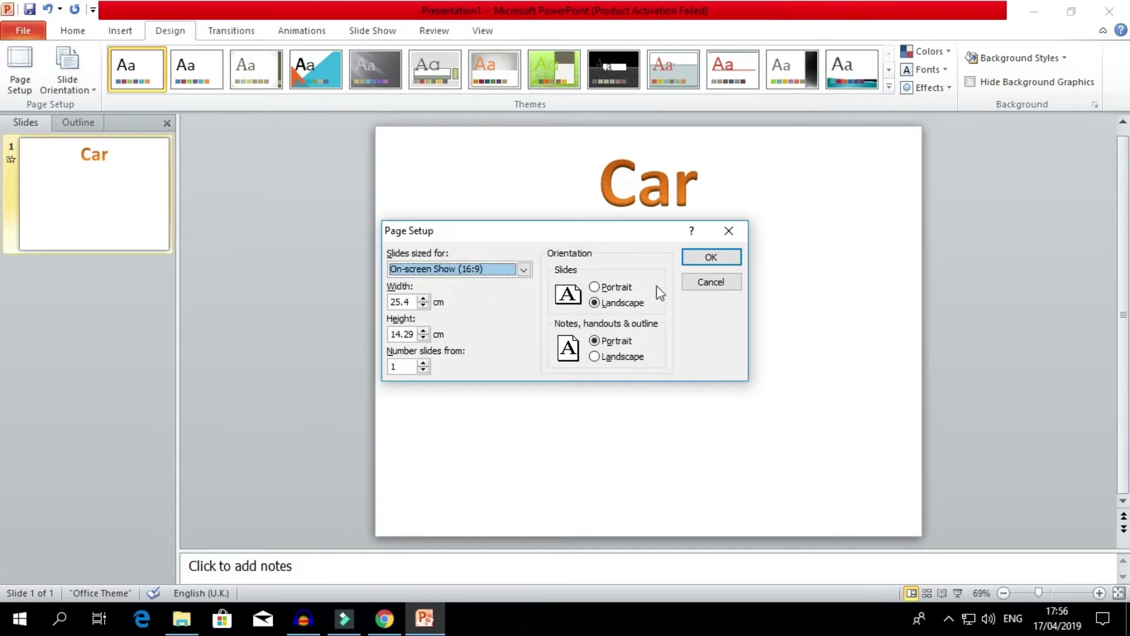
pyautogui.click(725, 258)
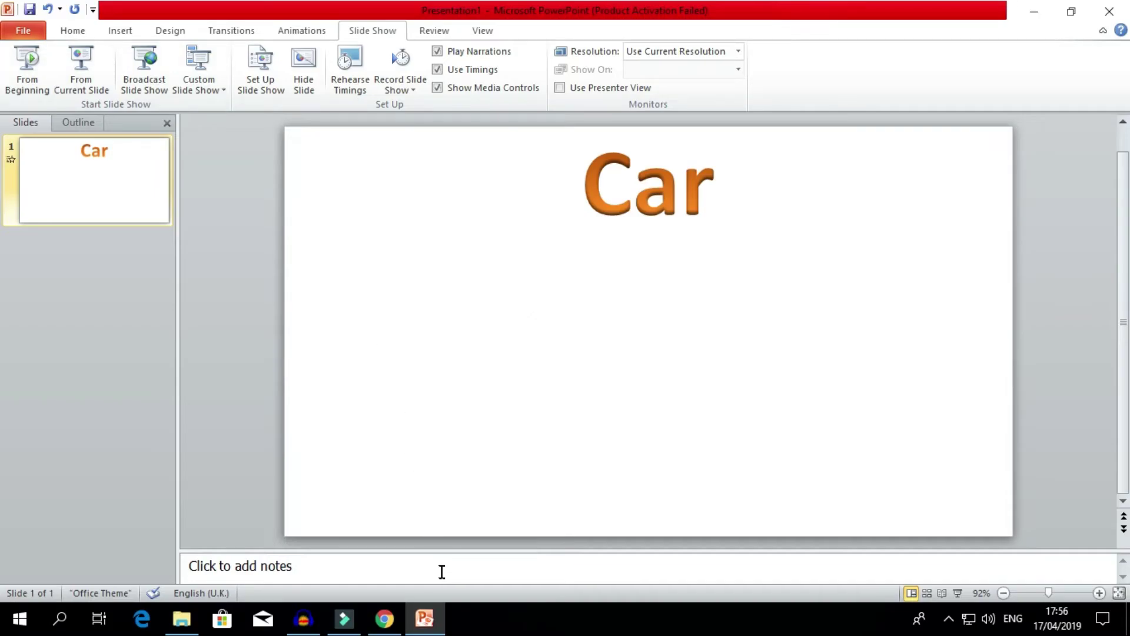
# Drag the six downloaded car images from the desktop onto the slide
pyautogui.click(424, 618)
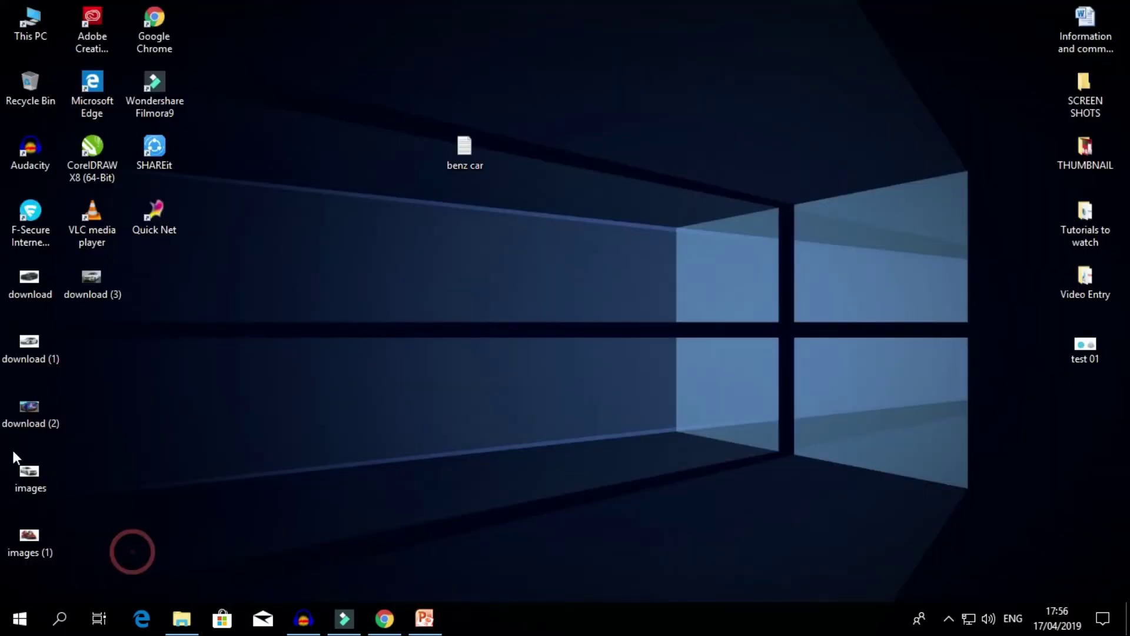
pyautogui.moveTo(132, 551); pyautogui.dragTo(12, 265)
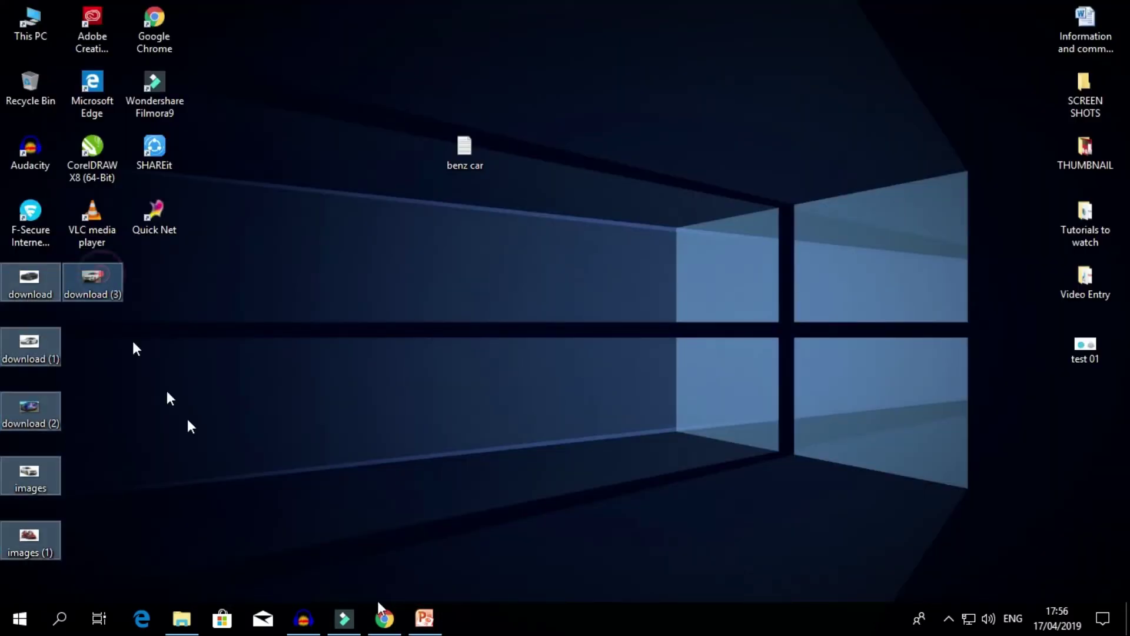
pyautogui.moveTo(378, 607); pyautogui.dragTo(424, 627)
pyautogui.moveTo(432, 454); pyautogui.dragTo(510, 308)
# Spread the car pictures around the Car title and delete the white saloon picture
pyautogui.moveTo(615, 331); pyautogui.dragTo(678, 358)
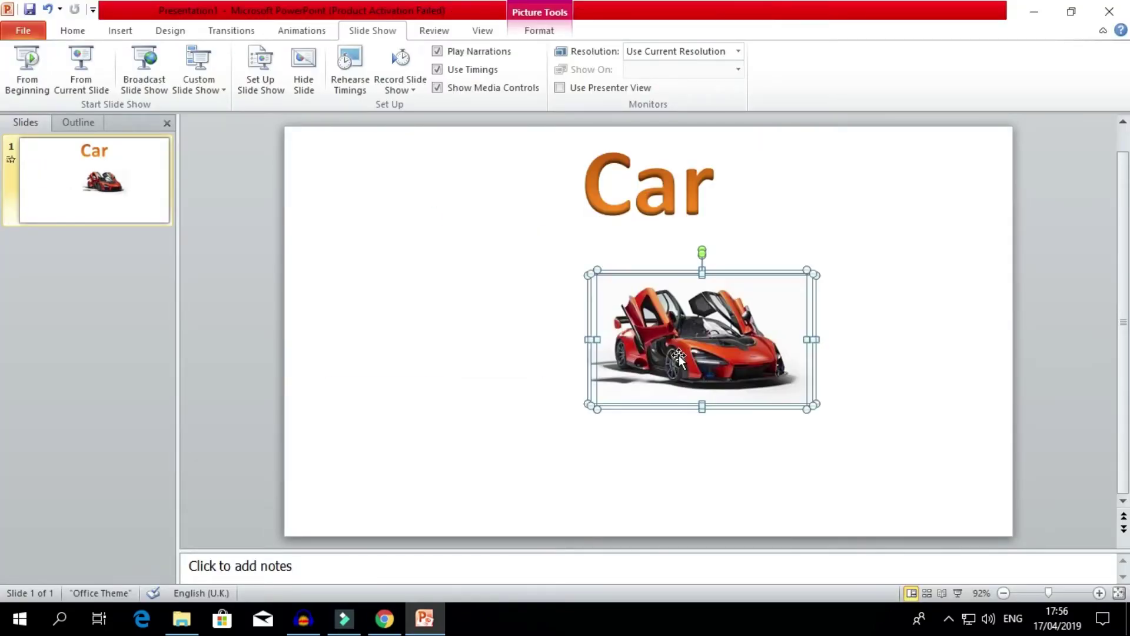
pyautogui.moveTo(730, 329); pyautogui.dragTo(478, 324)
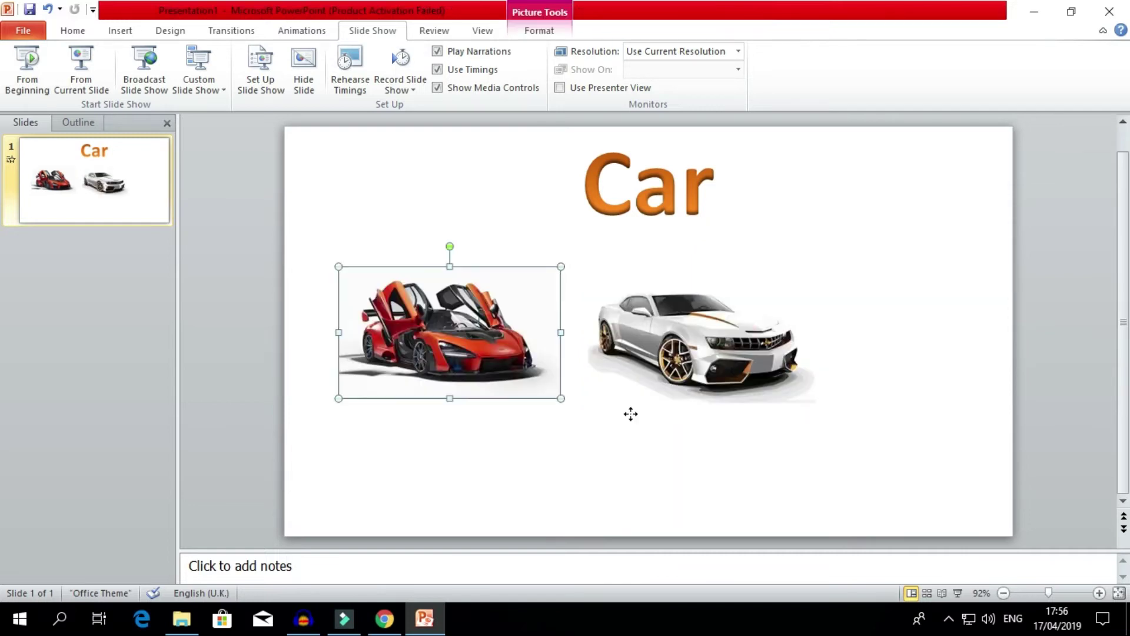
pyautogui.moveTo(694, 348); pyautogui.dragTo(804, 462)
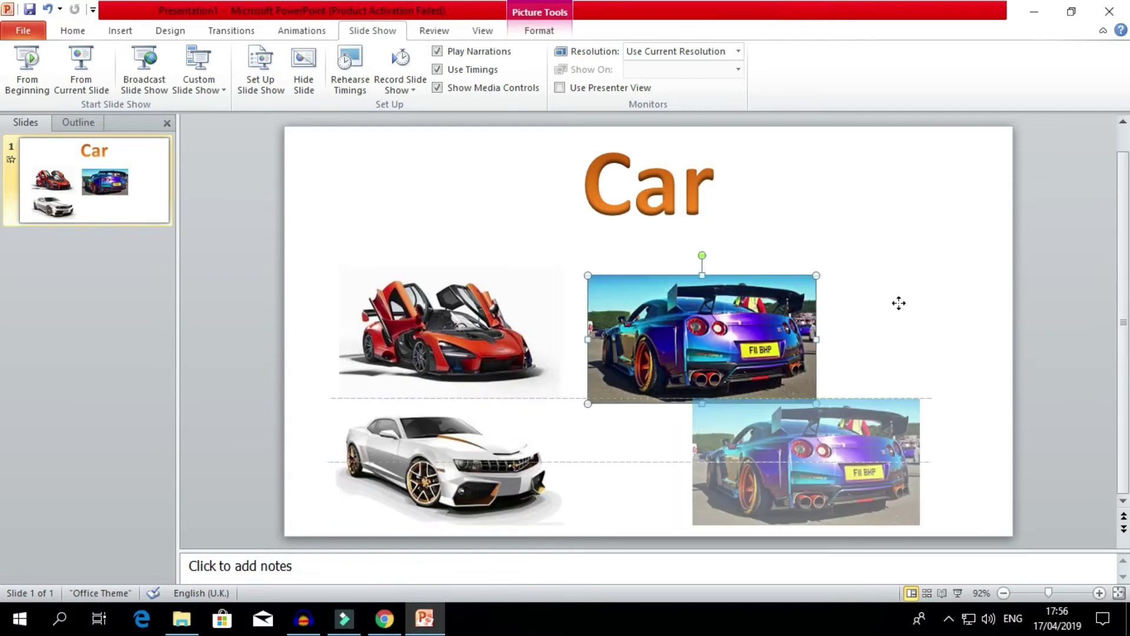
pyautogui.moveTo(701, 339); pyautogui.dragTo(903, 275)
pyautogui.moveTo(700, 301); pyautogui.dragTo(437, 201)
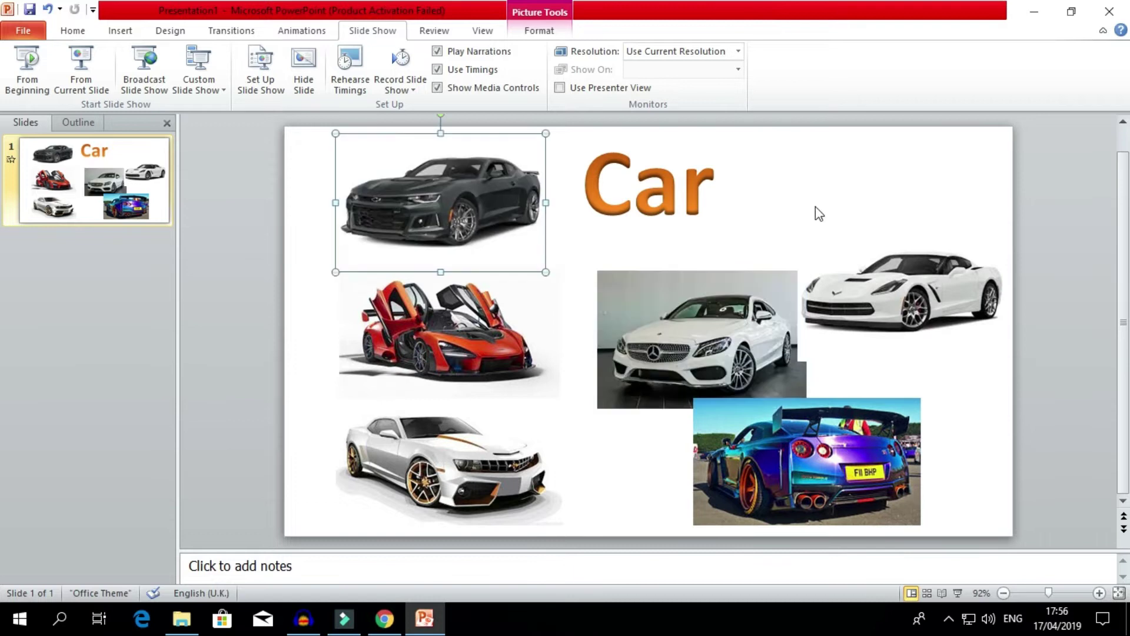
pyautogui.moveTo(687, 324); pyautogui.dragTo(814, 206)
pyautogui.moveTo(695, 412); pyautogui.dragTo(598, 376)
pyautogui.click(758, 234)
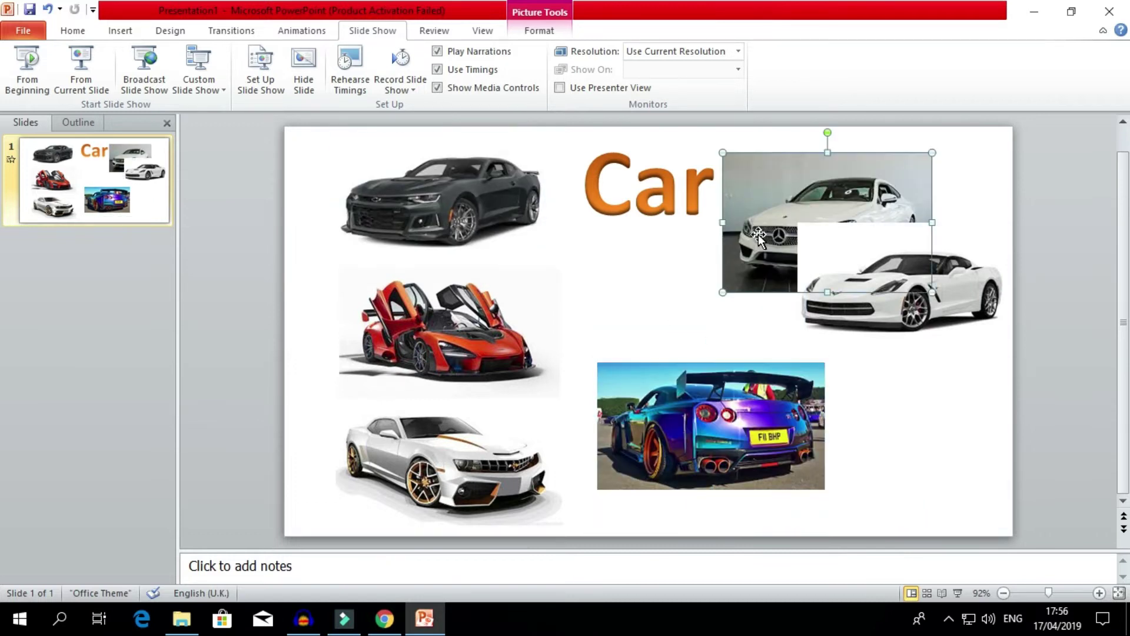
pyautogui.press('Delete')
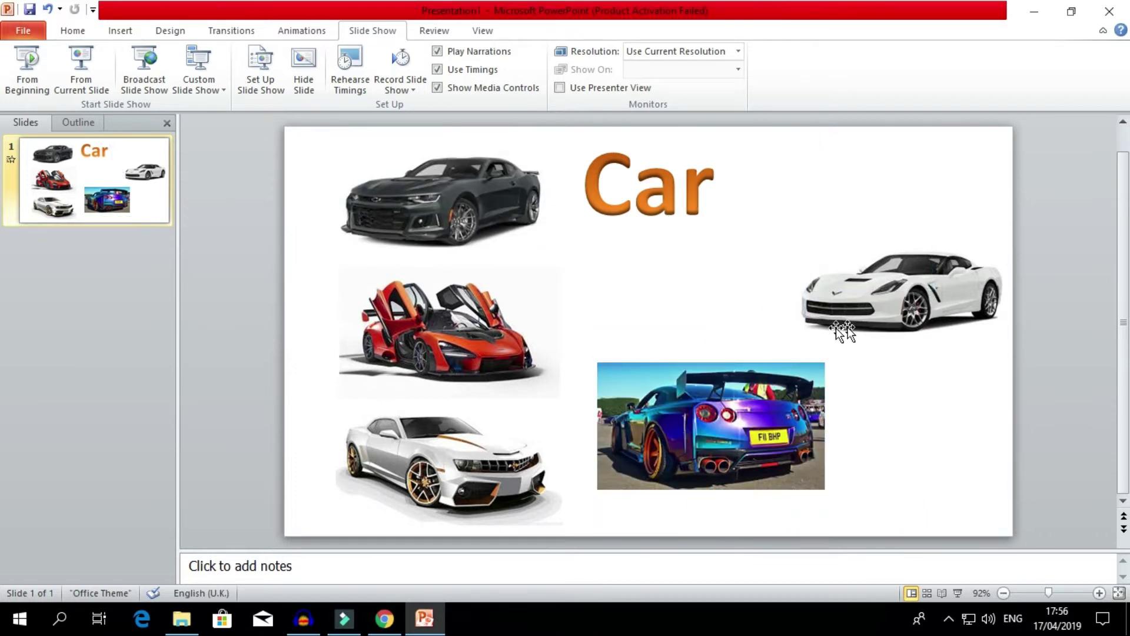
# Add a second slide and delete its title and content placeholders
pyautogui.rightClick(60, 203)
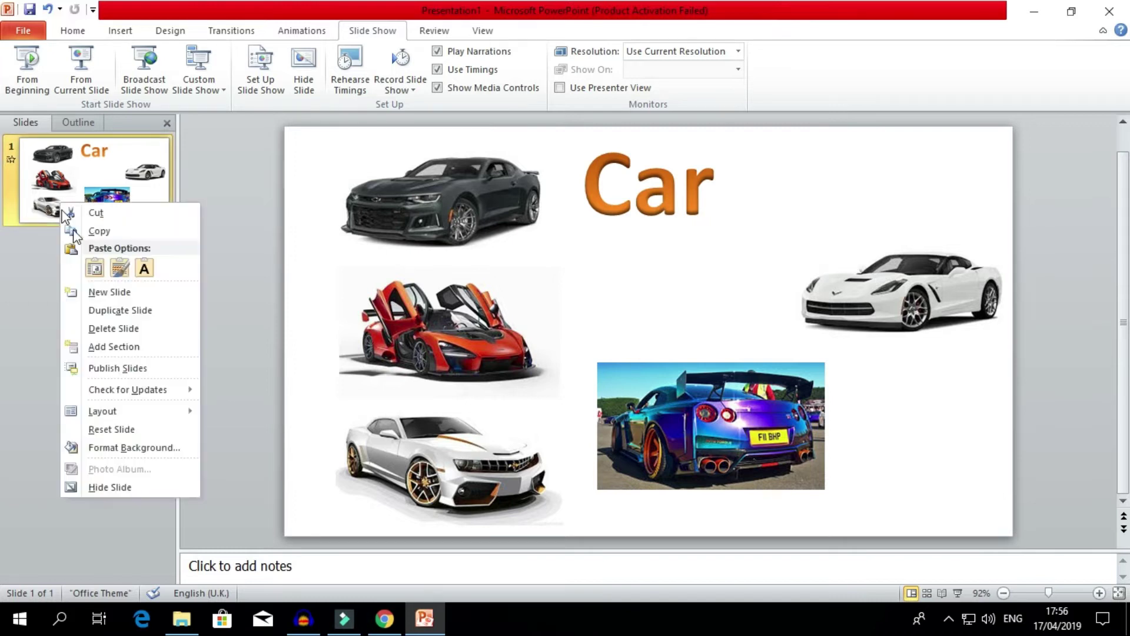
pyautogui.click(120, 293)
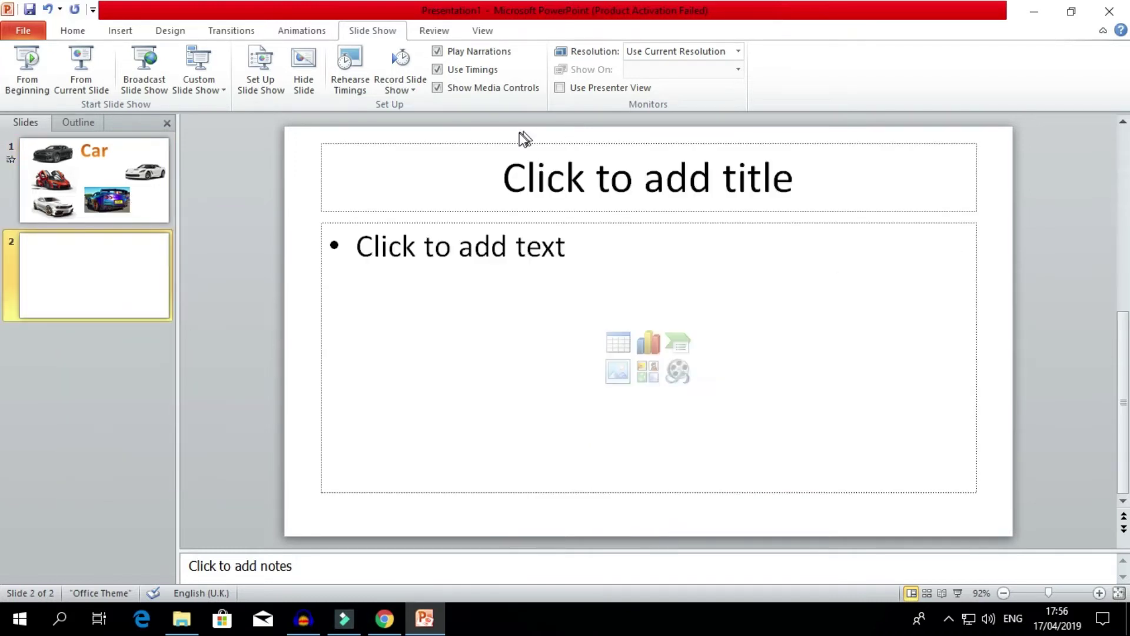
pyautogui.click(515, 143)
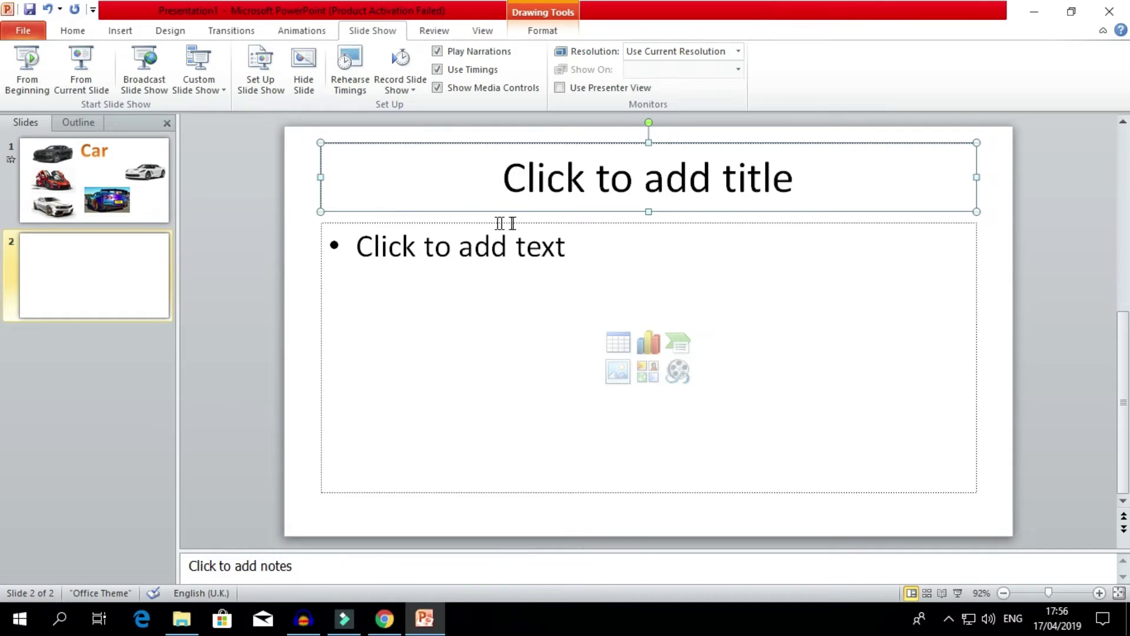
pyautogui.press('Delete')
pyautogui.click(506, 221)
pyautogui.press('Delete')
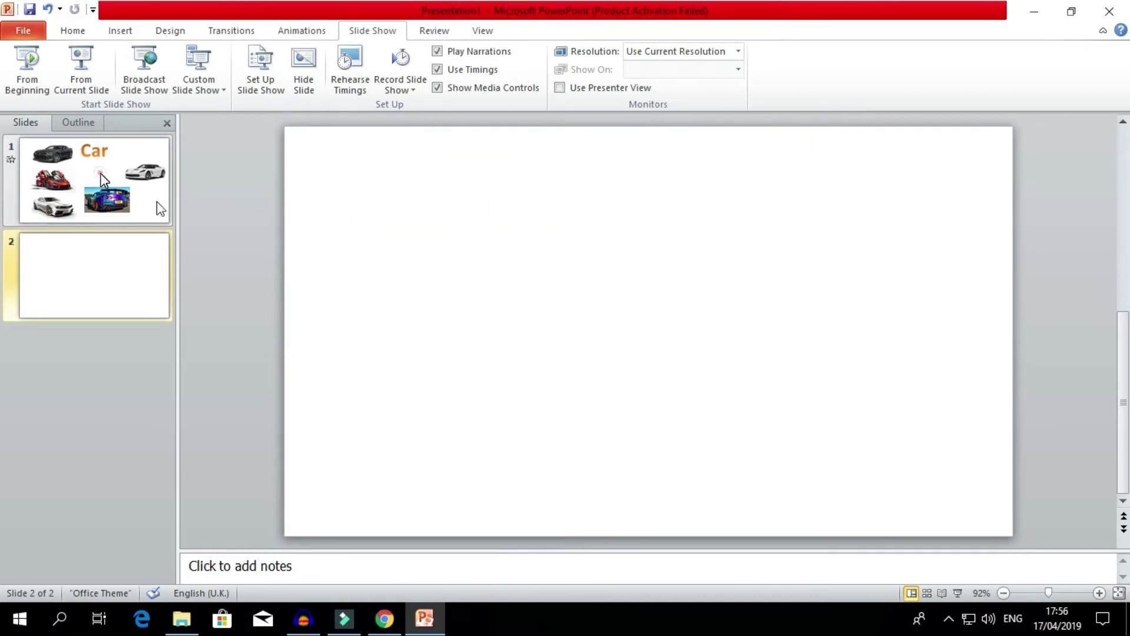
# On slide 1, move the dark coupe lower right, delete the blue car, and nudge the white sports car
pyautogui.click(101, 178)
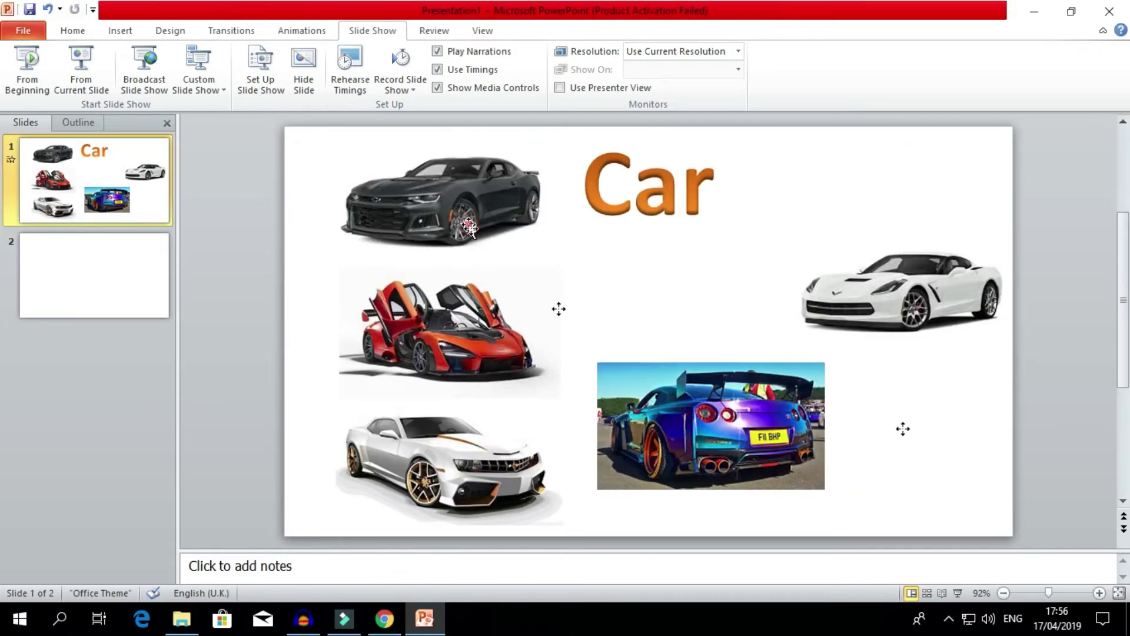
pyautogui.moveTo(470, 227); pyautogui.dragTo(902, 421)
pyautogui.click(726, 423)
pyautogui.press('Delete')
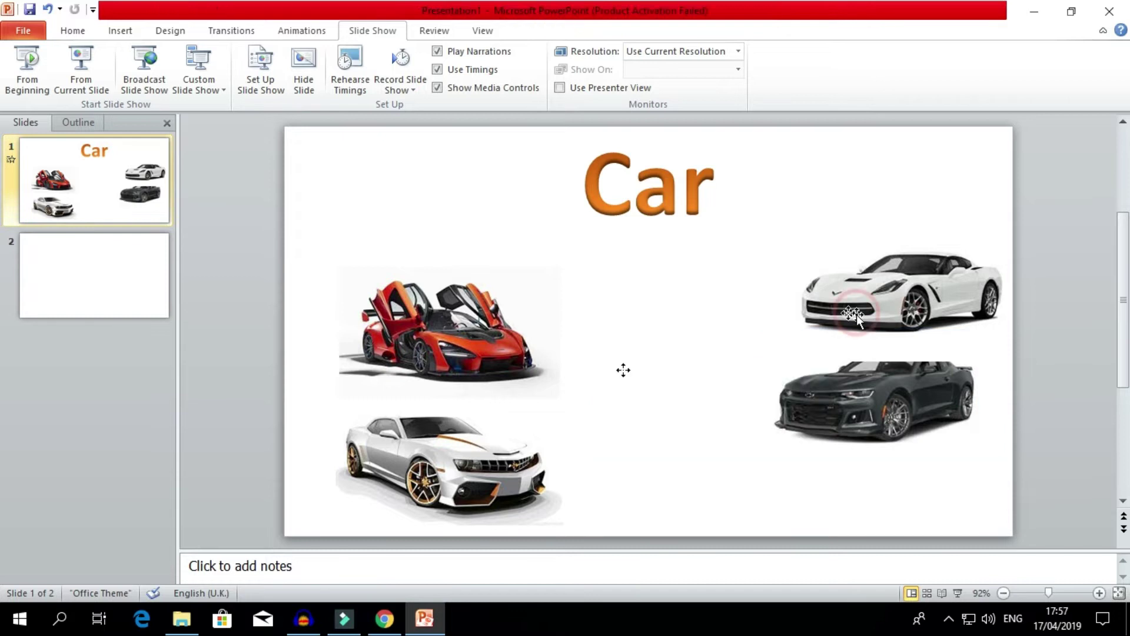
pyautogui.moveTo(857, 314); pyautogui.dragTo(859, 339)
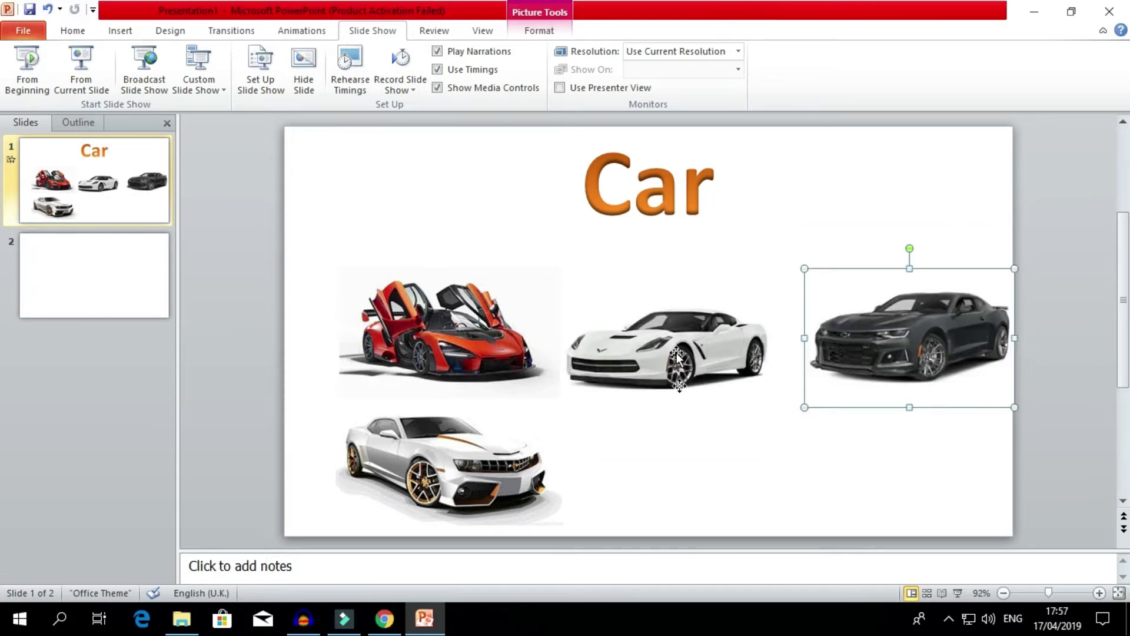
# Reposition the white sports car, red car and dark coupe into two rows of two under the title
pyautogui.moveTo(679, 354); pyautogui.dragTo(682, 442)
pyautogui.moveTo(513, 341); pyautogui.dragTo(490, 314)
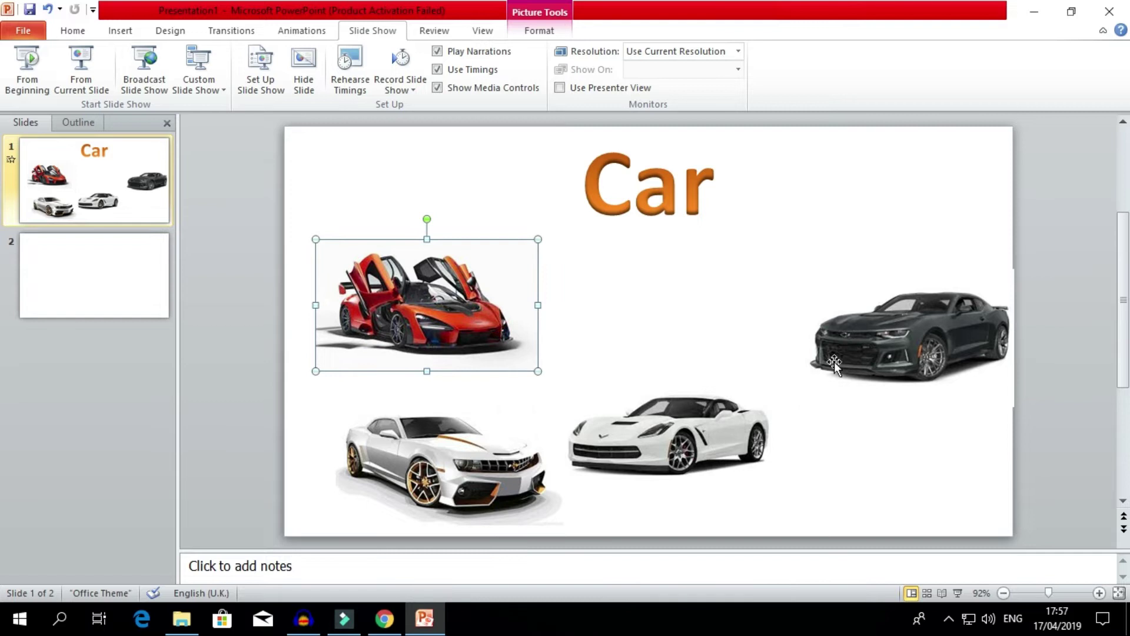
pyautogui.moveTo(848, 329); pyautogui.dragTo(795, 295)
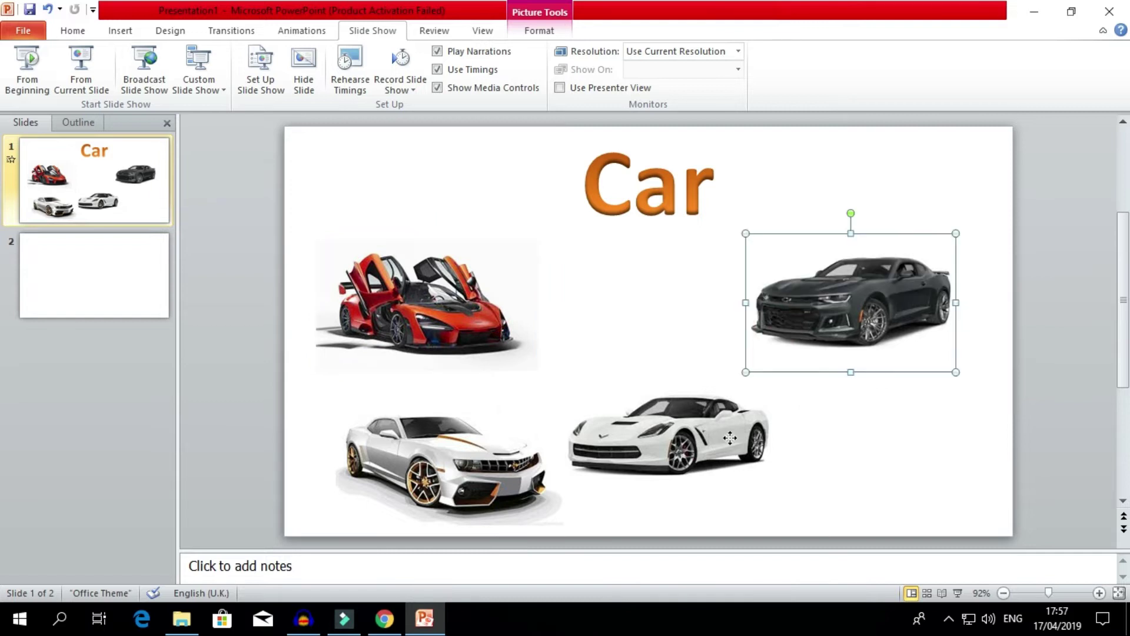
pyautogui.moveTo(730, 438); pyautogui.dragTo(809, 448)
pyautogui.click(568, 331)
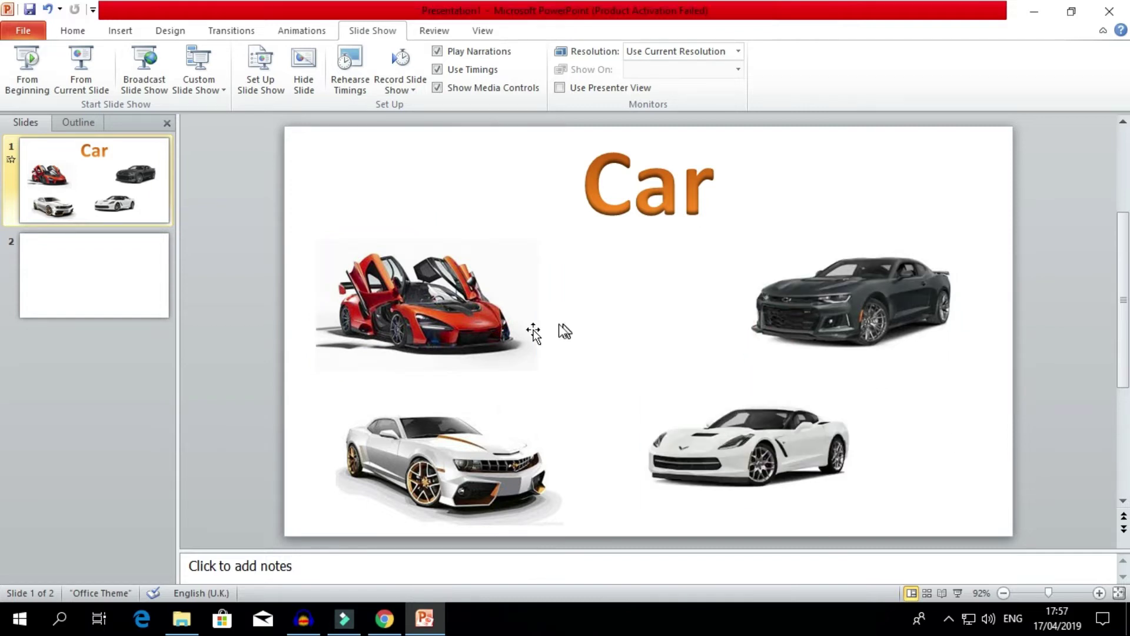
pyautogui.click(444, 298)
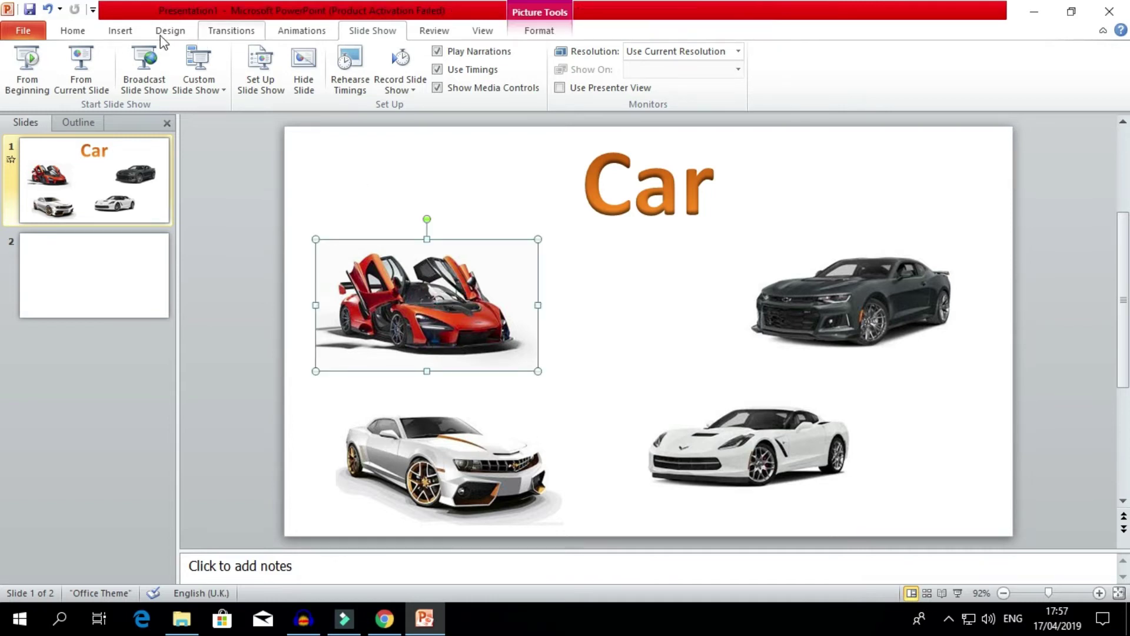
# Give the red car a Bounce animation starting After Previous
pyautogui.click(285, 31)
pyautogui.click(435, 68)
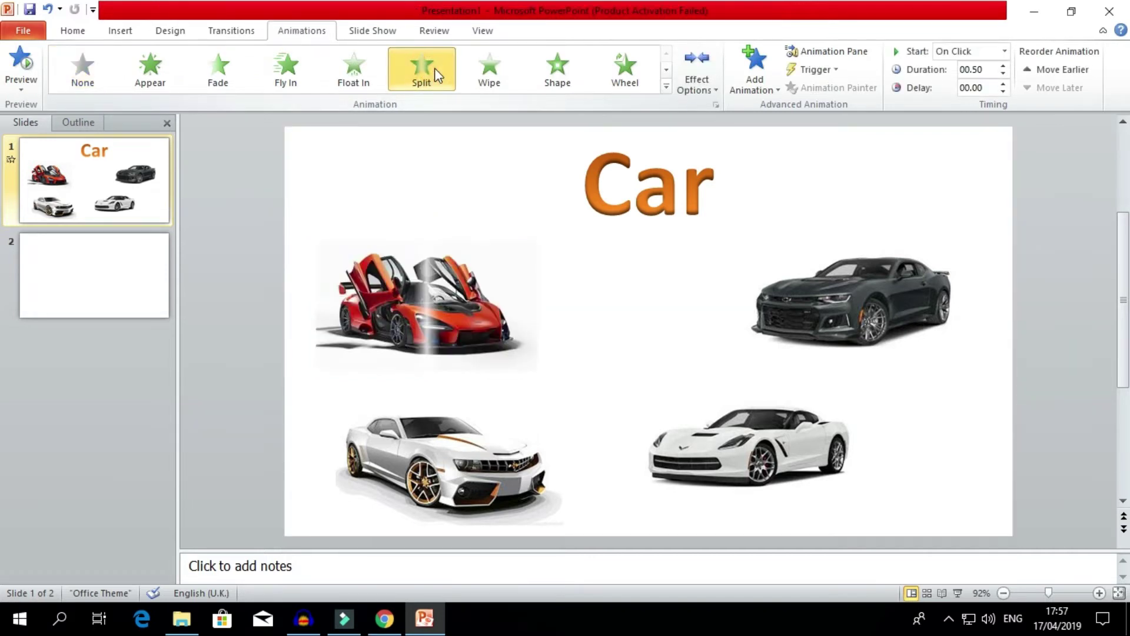
pyautogui.click(495, 66)
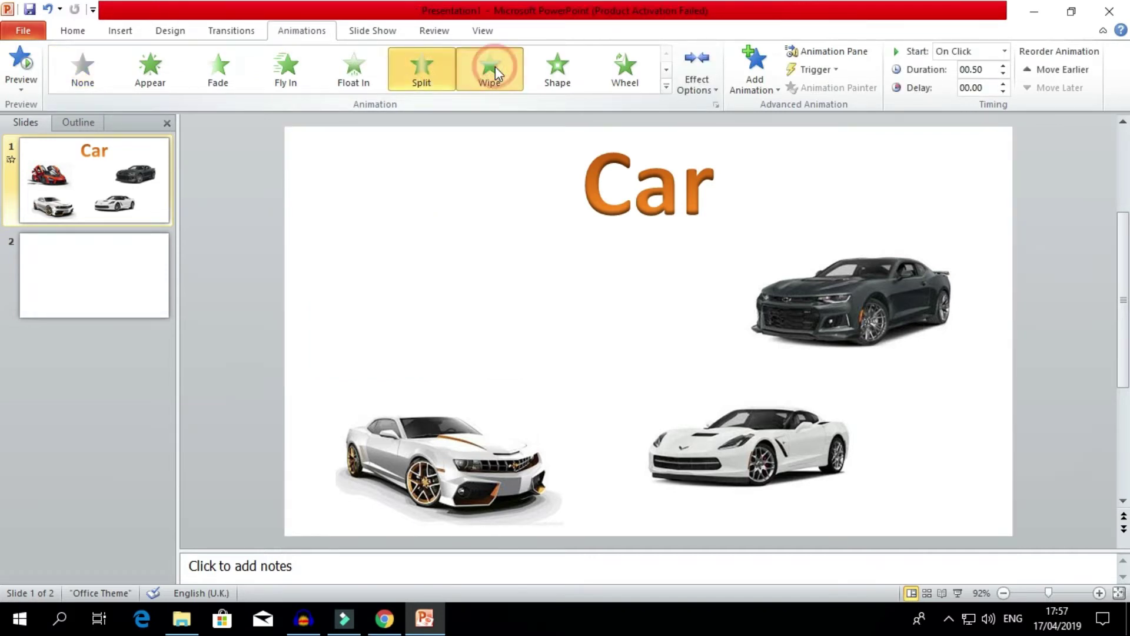
pyautogui.click(576, 73)
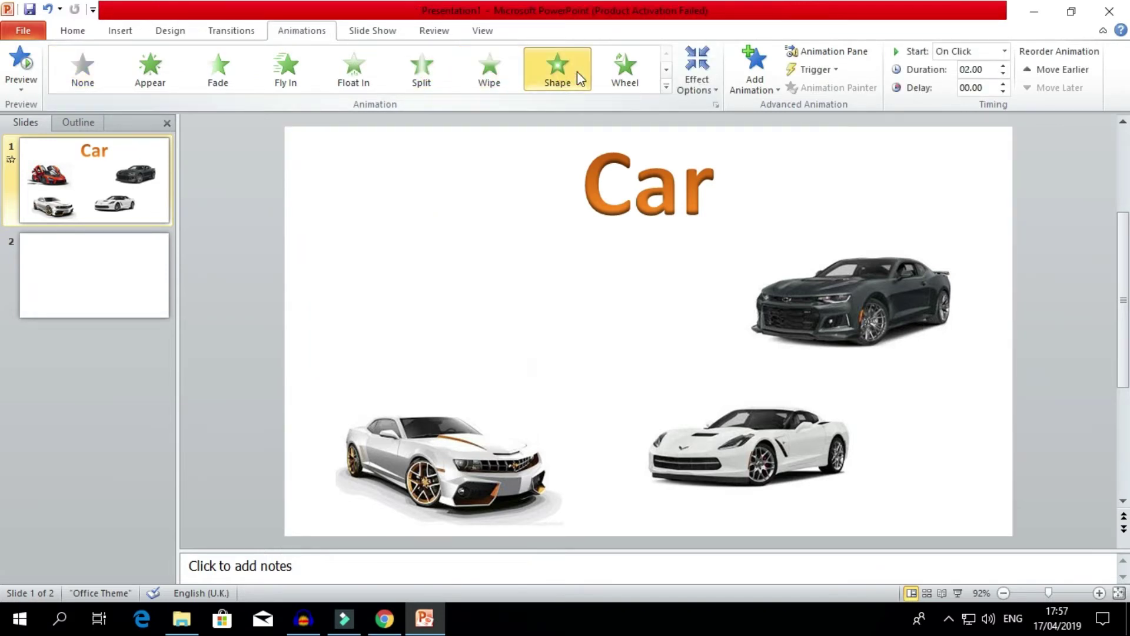
pyautogui.click(615, 72)
pyautogui.click(667, 88)
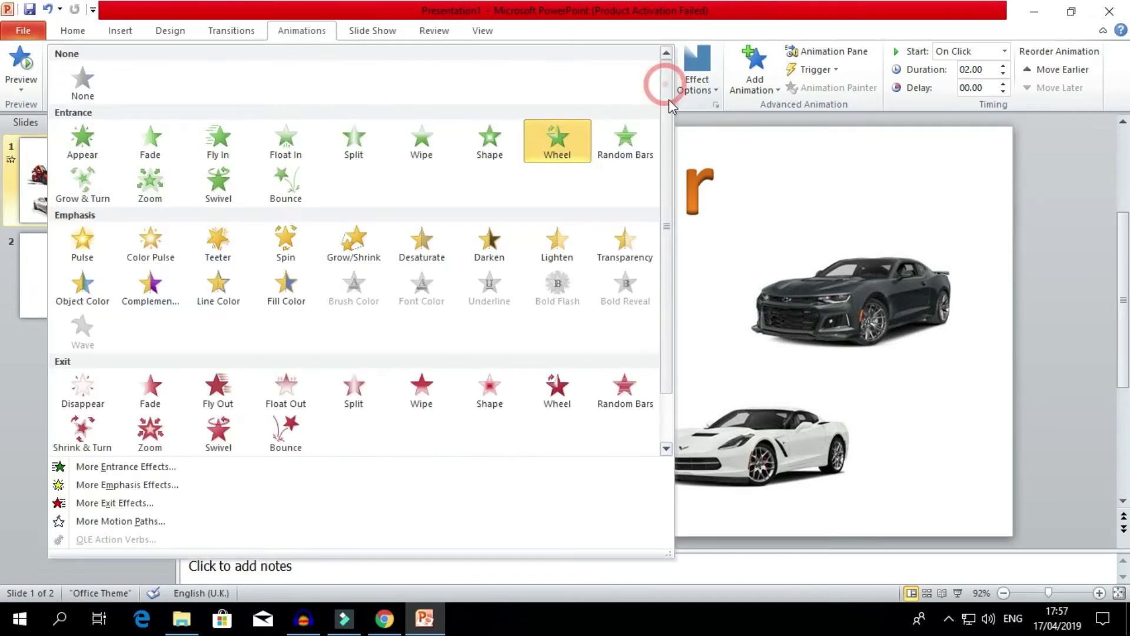
pyautogui.click(287, 183)
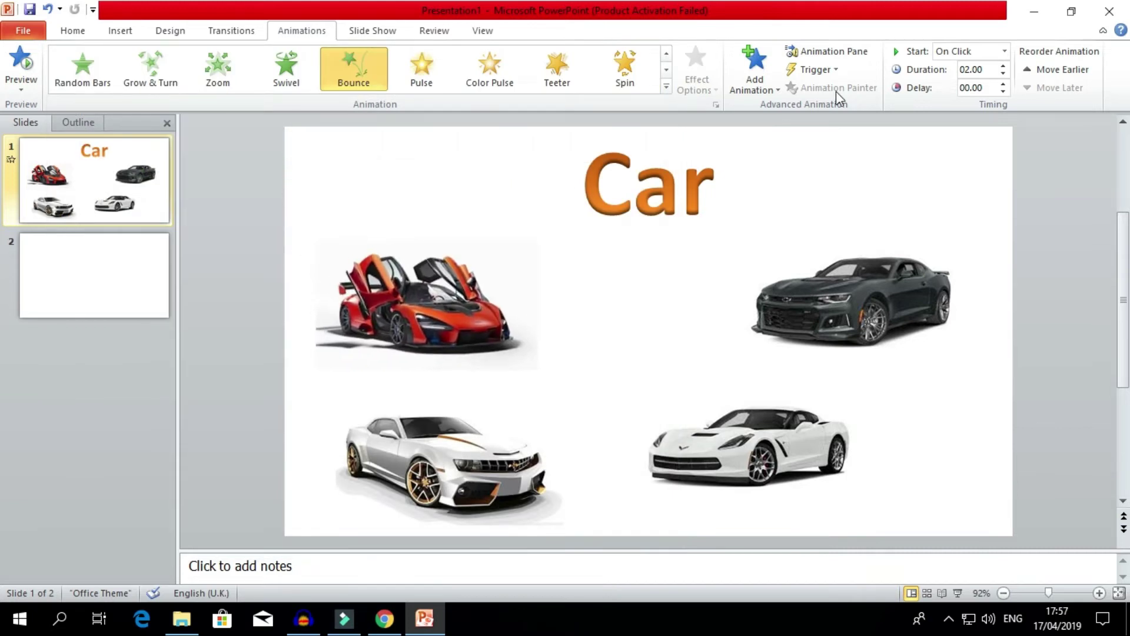
pyautogui.click(970, 52)
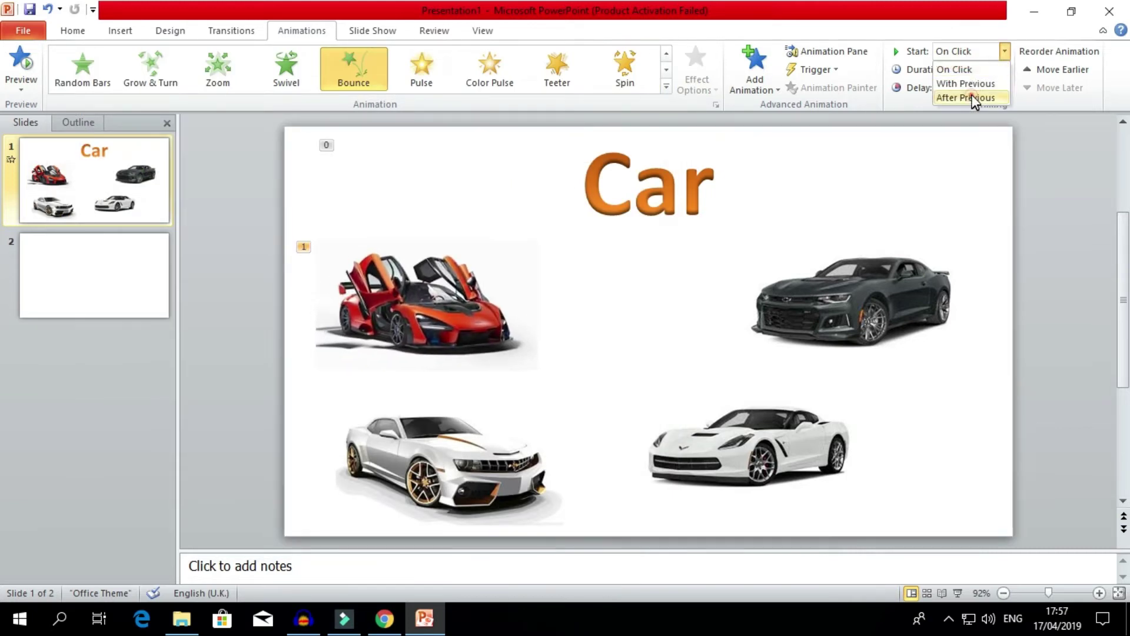
pyautogui.click(973, 99)
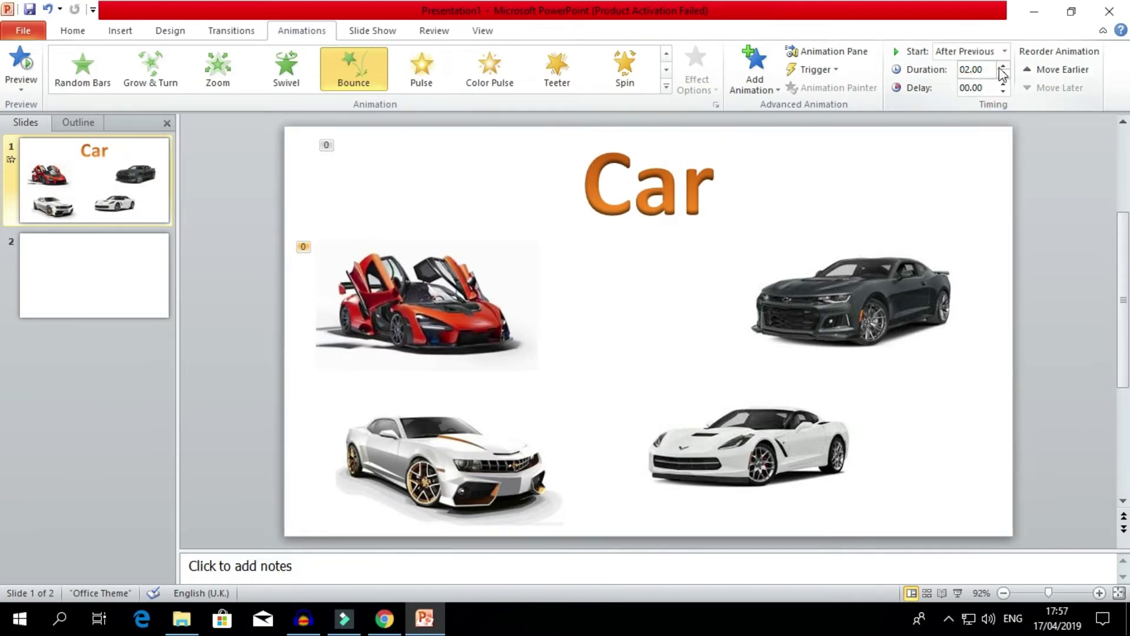
# Animate the dark coupe with Shape and the white-and-gold car with Fly In, both After Previous
pyautogui.click(832, 300)
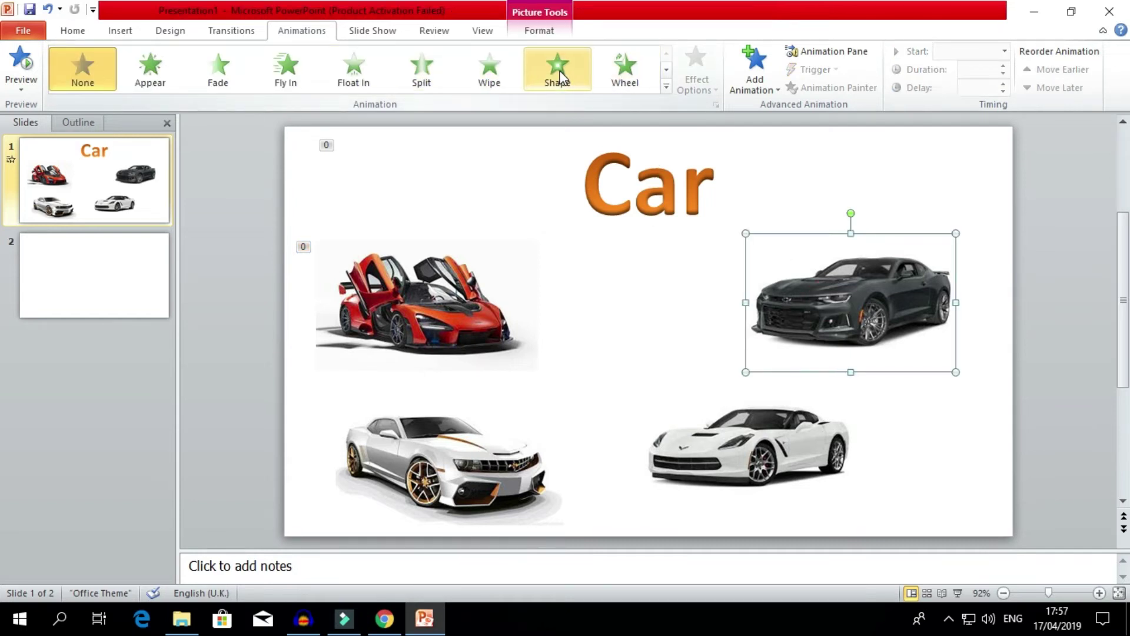
pyautogui.click(560, 77)
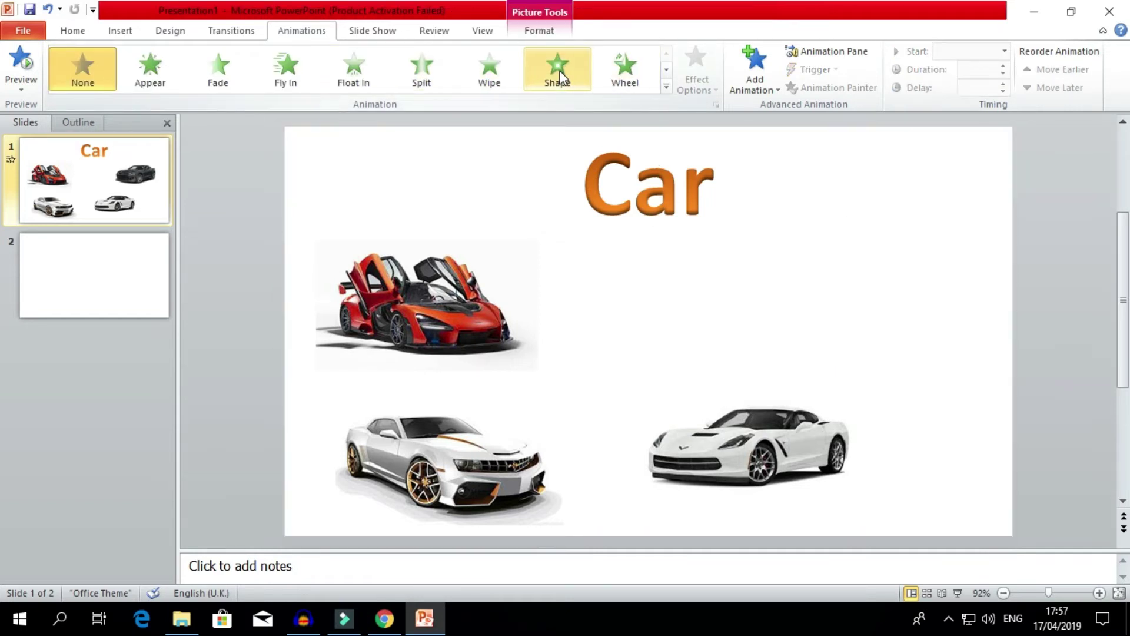
pyautogui.click(970, 51)
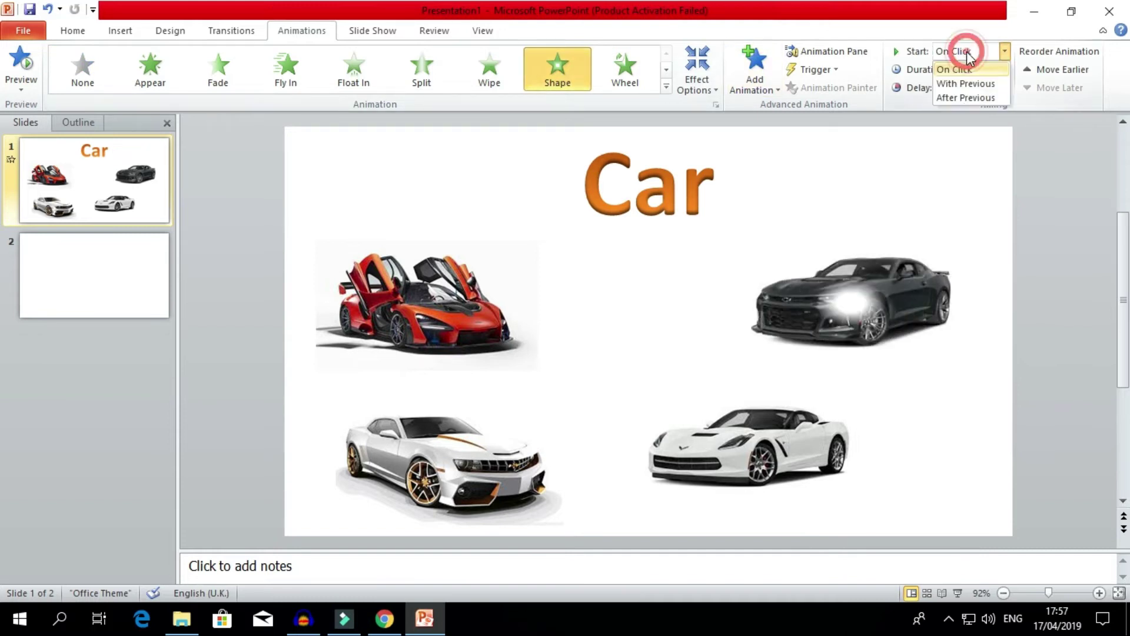
pyautogui.click(962, 94)
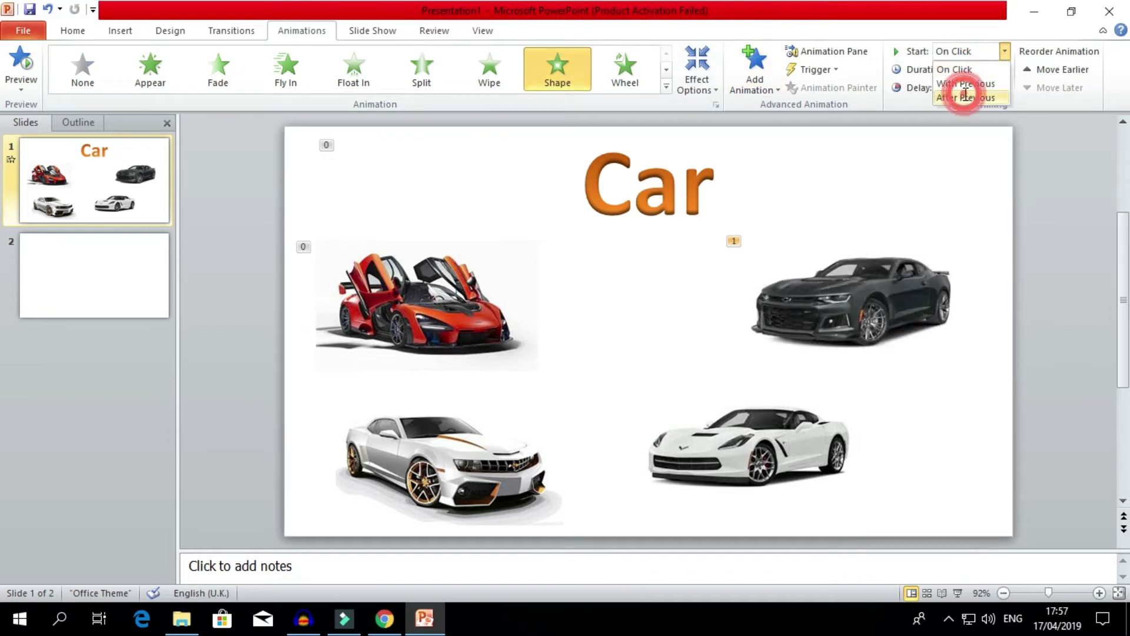
pyautogui.click(454, 464)
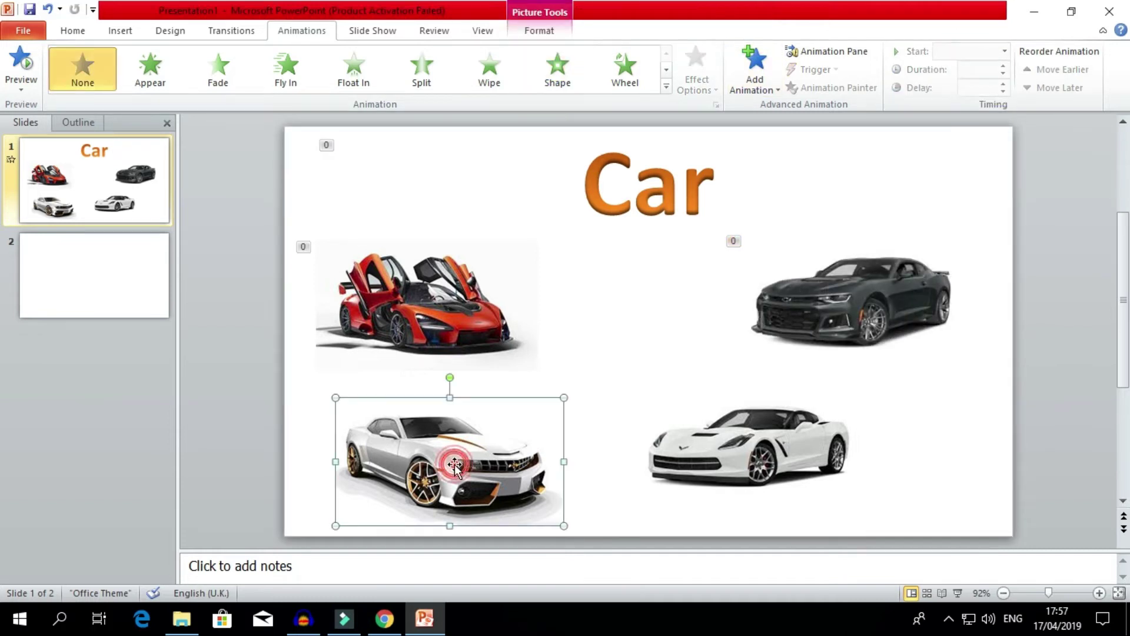
pyautogui.click(293, 70)
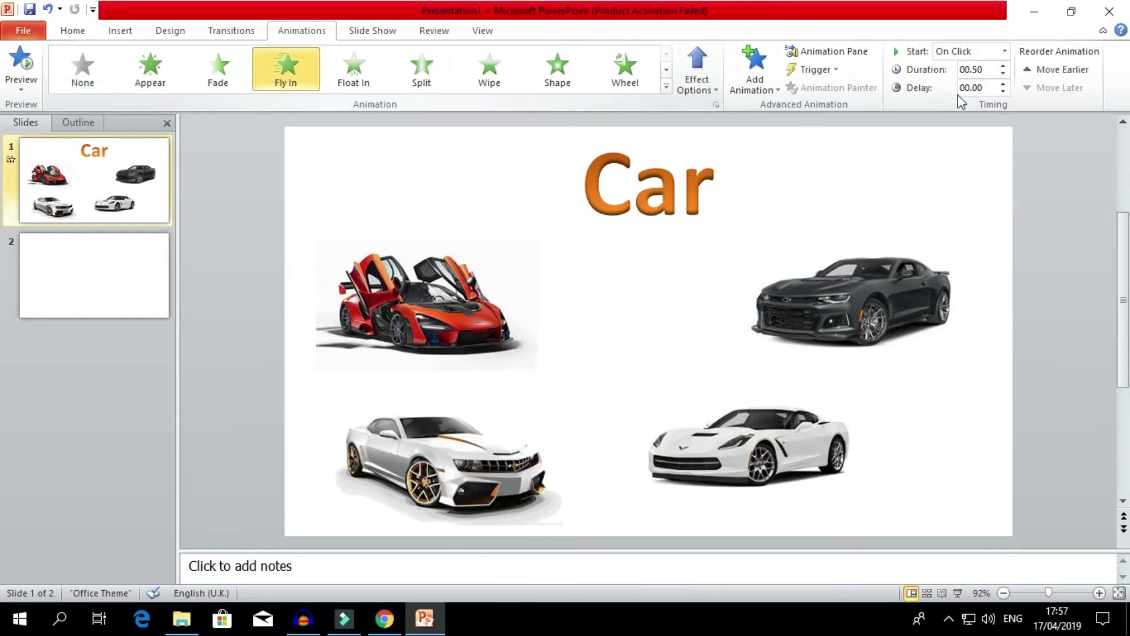
pyautogui.click(971, 51)
pyautogui.click(956, 96)
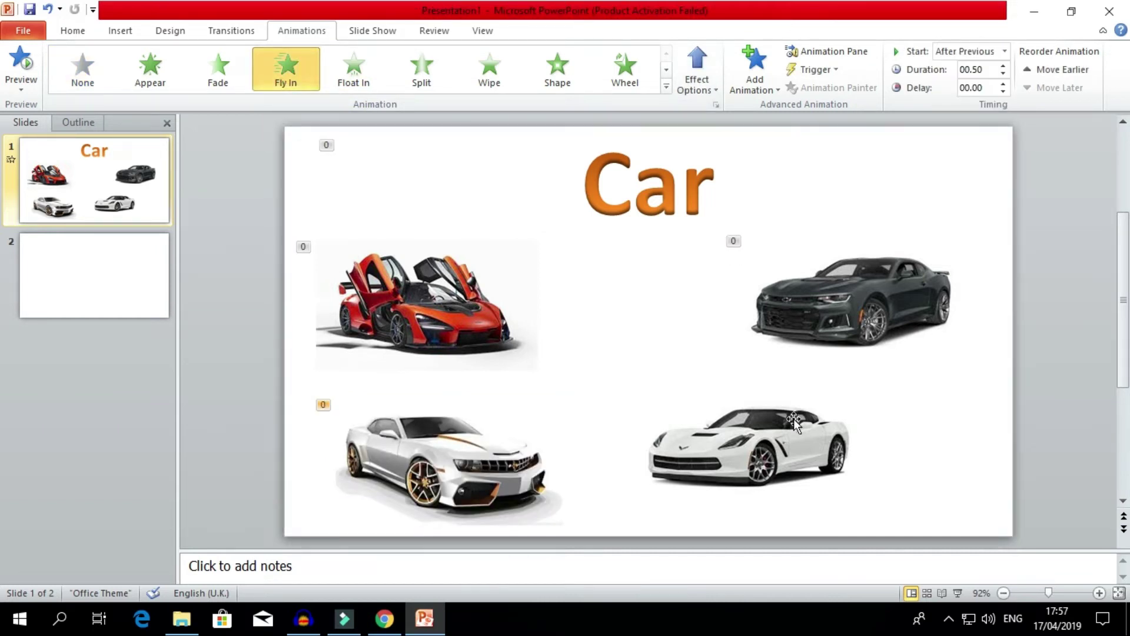
# Give the white sports car a Fly In animation starting With Previous
pyautogui.click(754, 436)
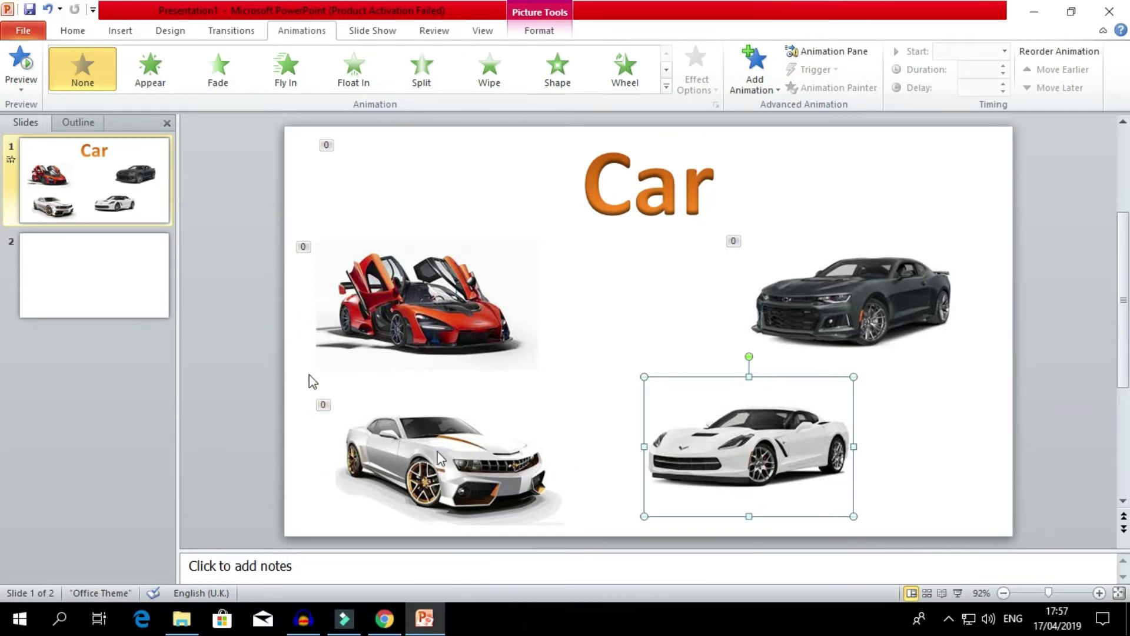
pyautogui.click(492, 469)
pyautogui.click(760, 459)
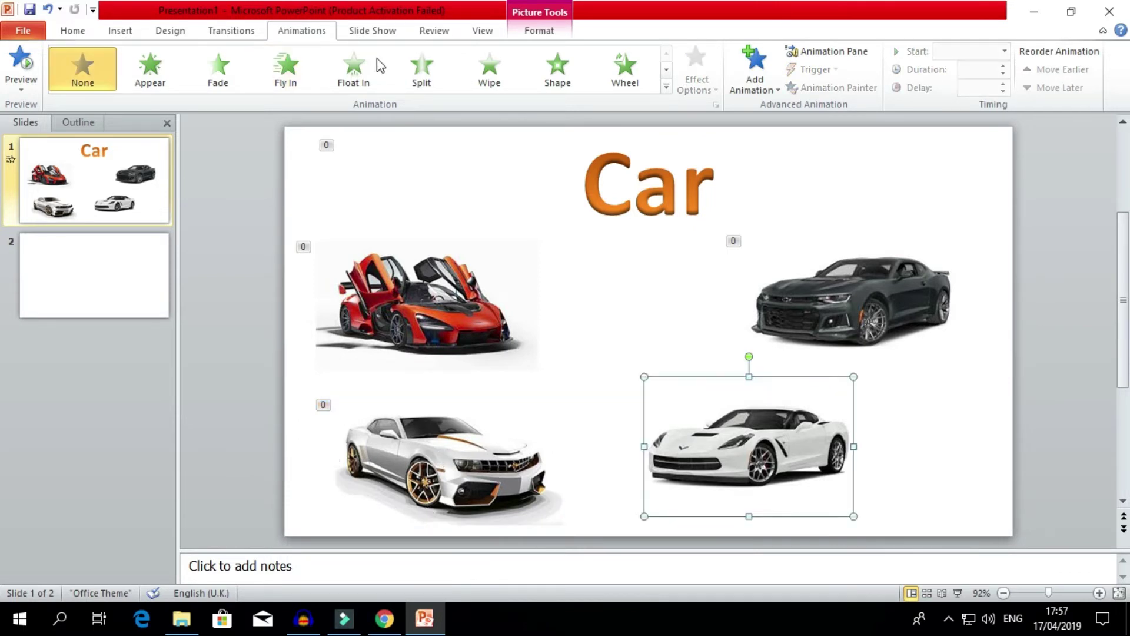
pyautogui.click(289, 59)
pyautogui.click(944, 51)
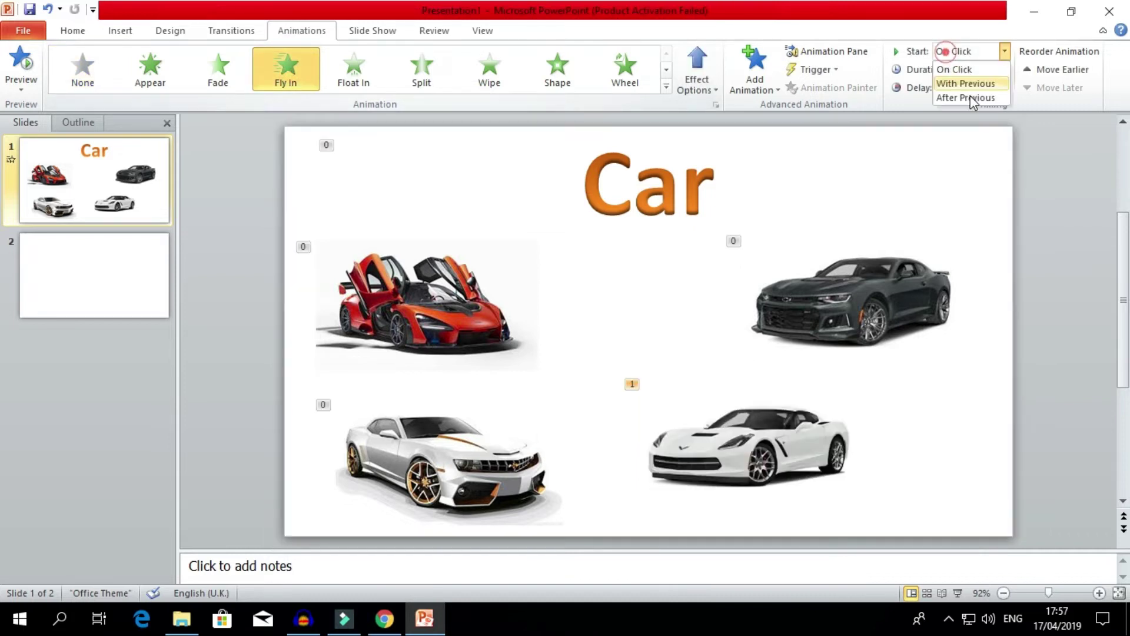
pyautogui.click(968, 83)
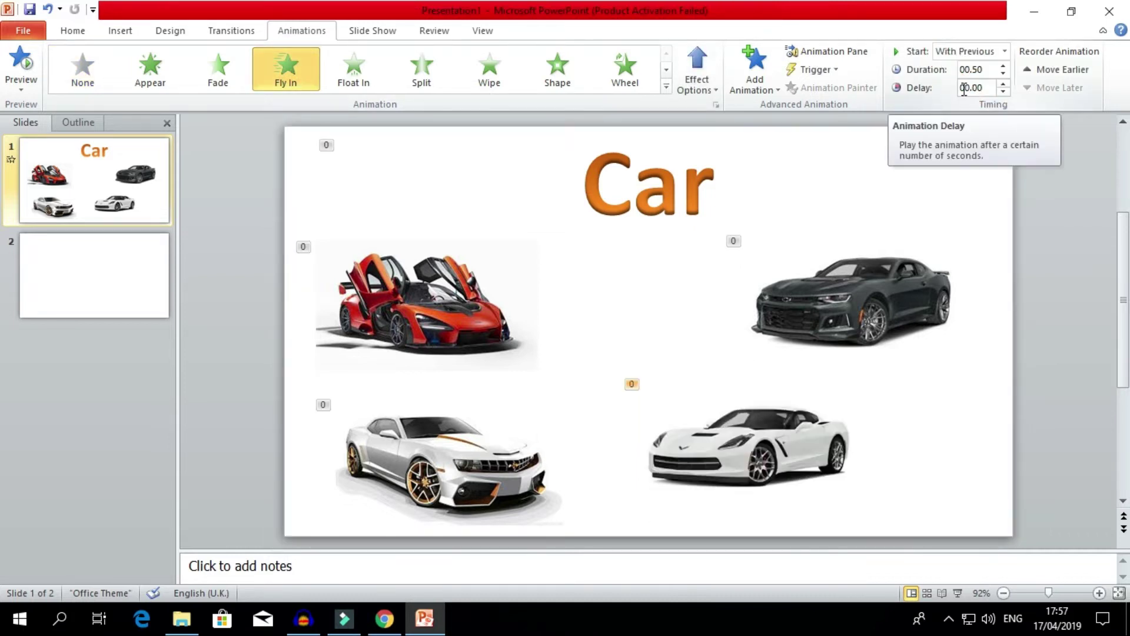
# Switch to the Slide Show ribbon options
pyautogui.click(365, 31)
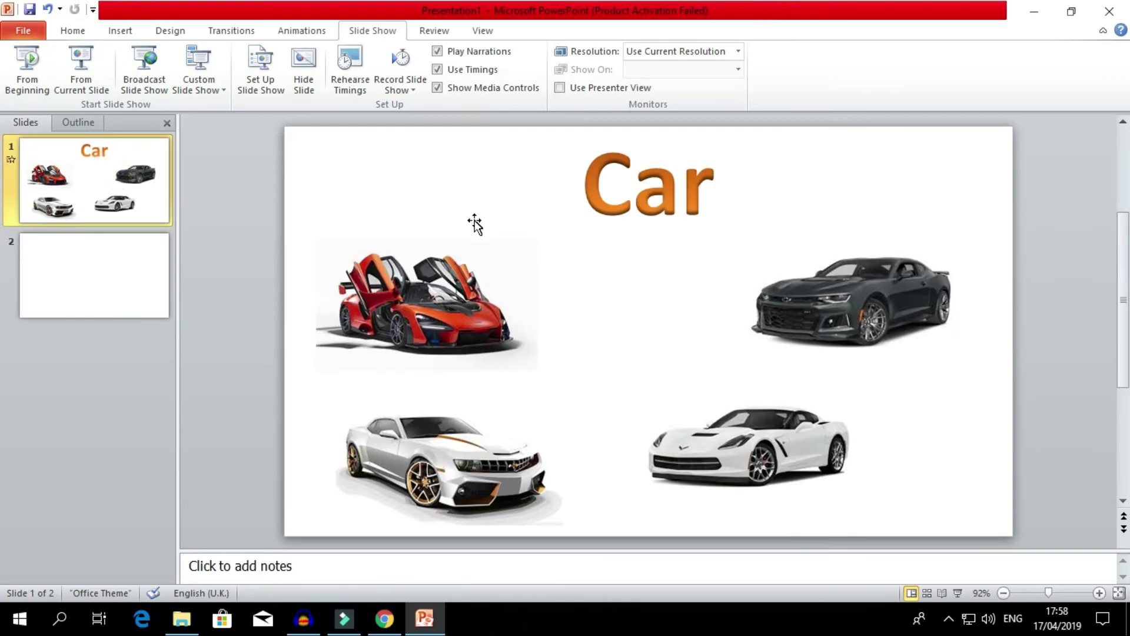
# Copy the orange Car title box from slide 1 and paste it onto slide 2
pyautogui.click(131, 256)
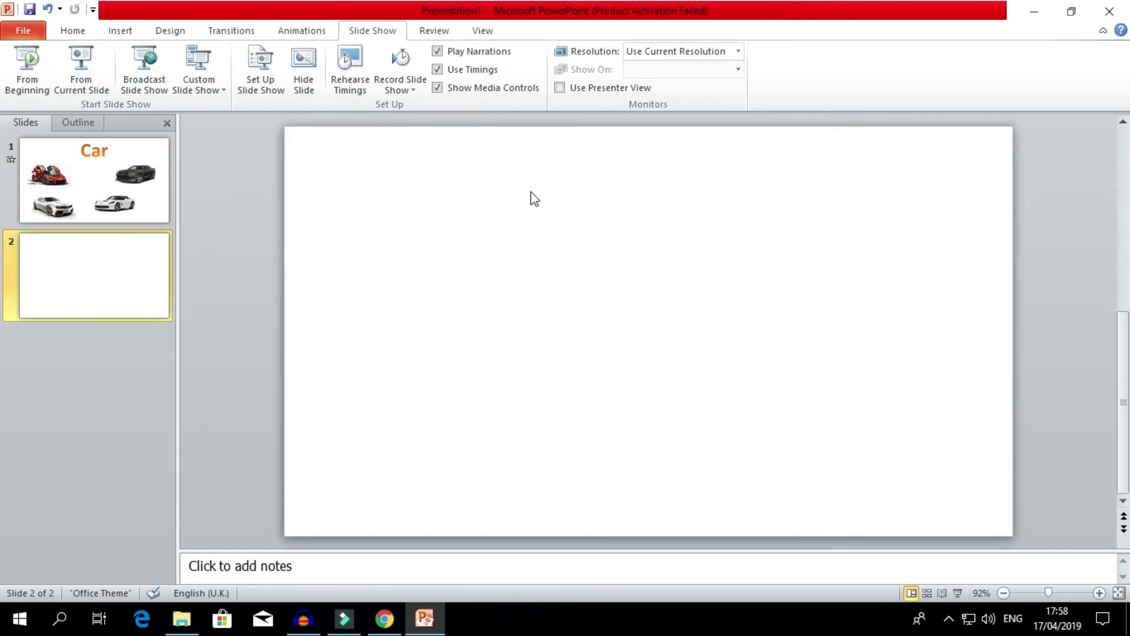
pyautogui.click(530, 168)
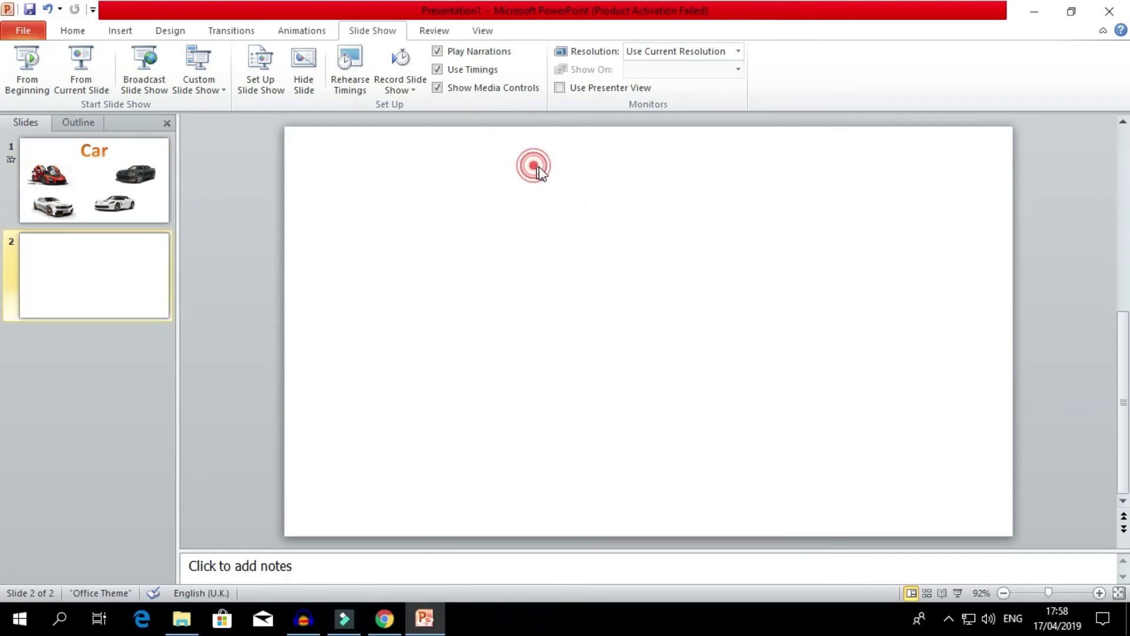
pyautogui.click(153, 182)
pyautogui.click(641, 171)
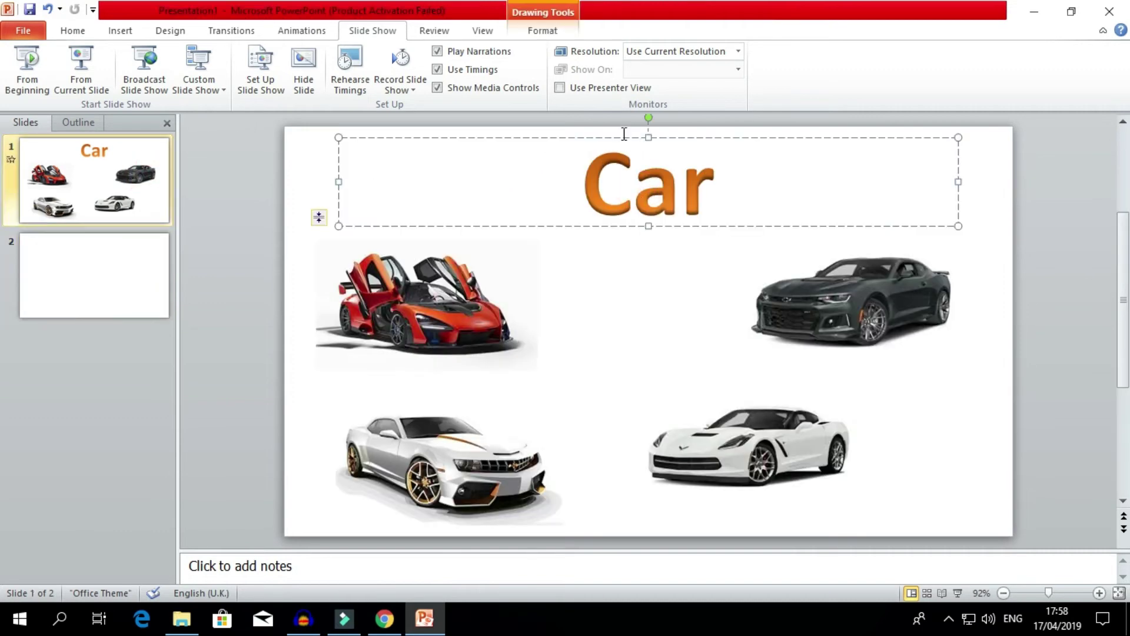
pyautogui.click(623, 139)
pyautogui.click(91, 253)
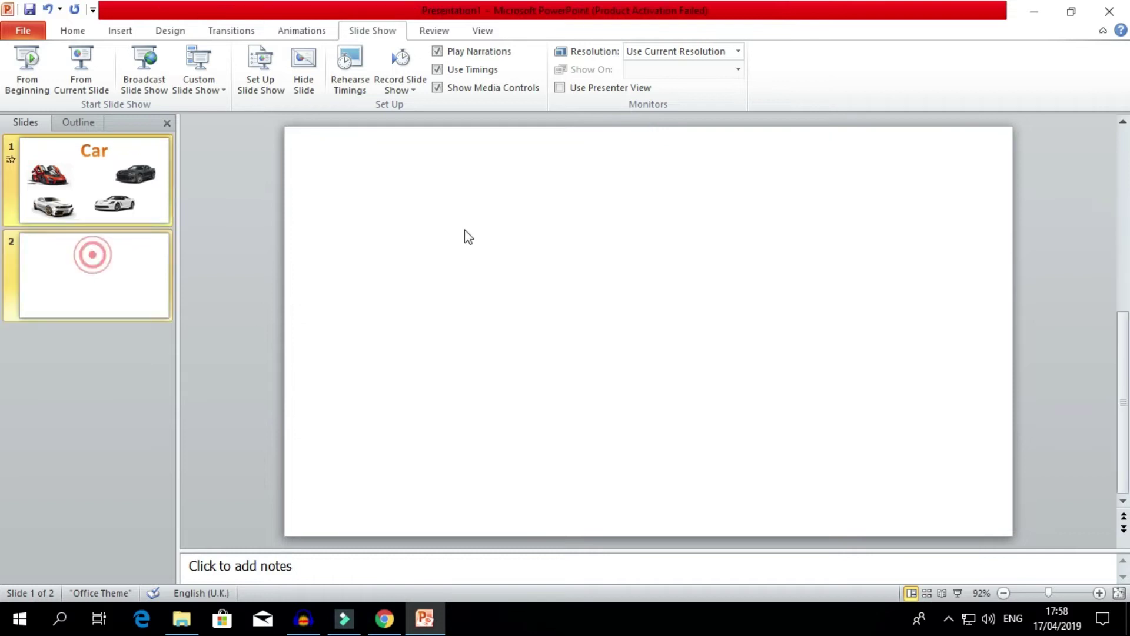
pyautogui.click(562, 193)
pyautogui.hotkey('ctrl', 'v')
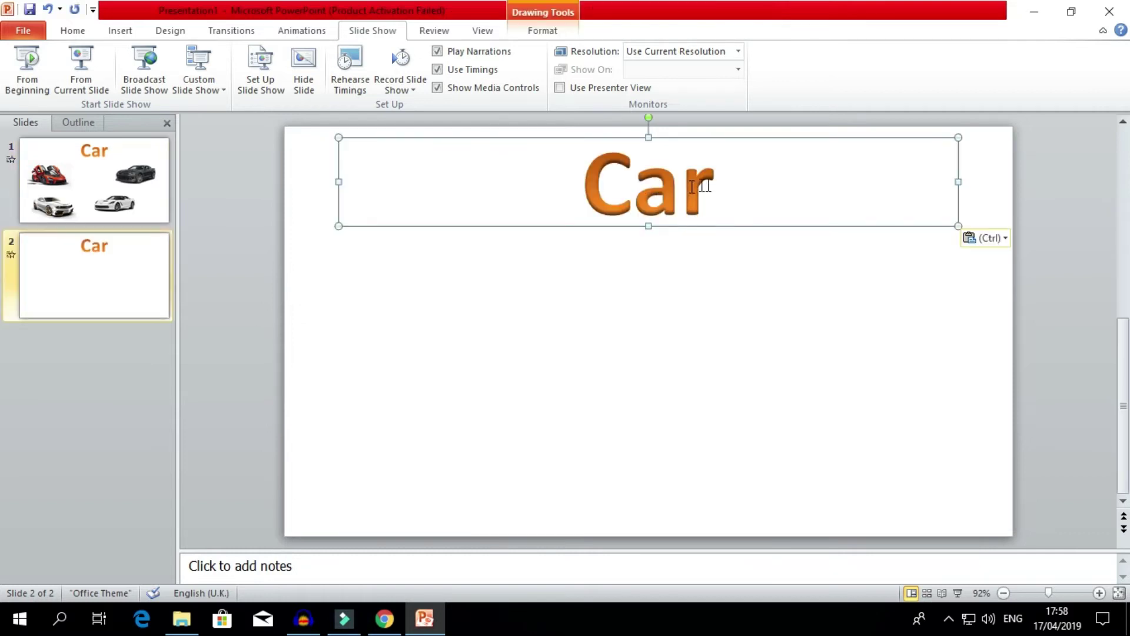
# Retype the pasted title on slide 2 as 'Benz'
pyautogui.doubleClick(536, 189)
pyautogui.write('benx')
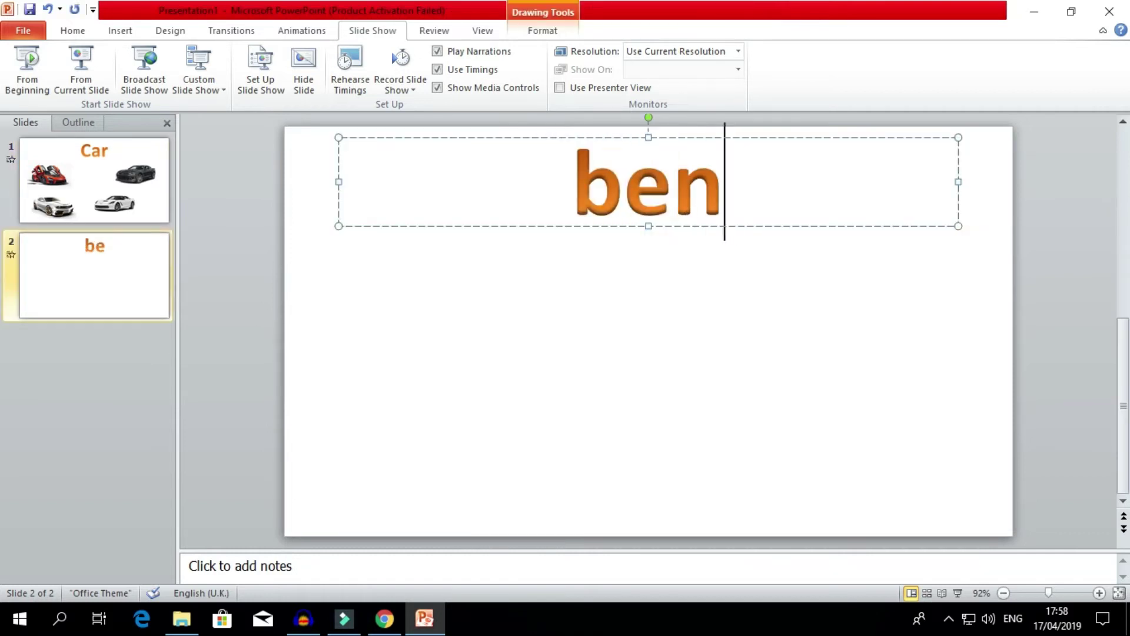
pyautogui.press('BackSpace')
pyautogui.press('BackSpace')
pyautogui.press('BackSpace')
pyautogui.press('BackSpace')
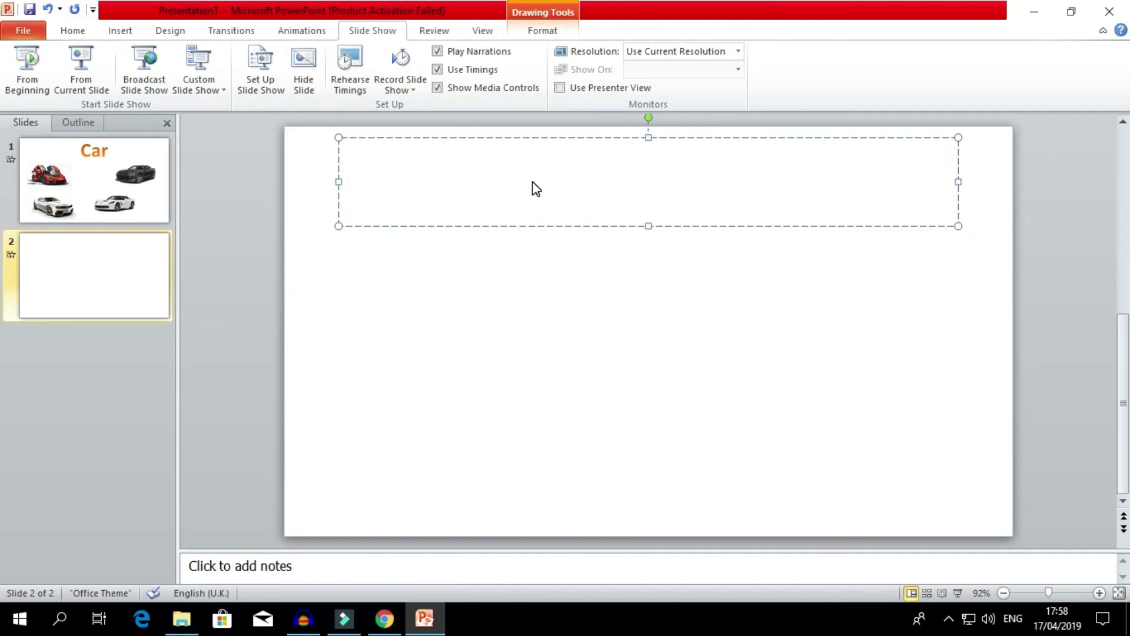
pyautogui.write('Benz')
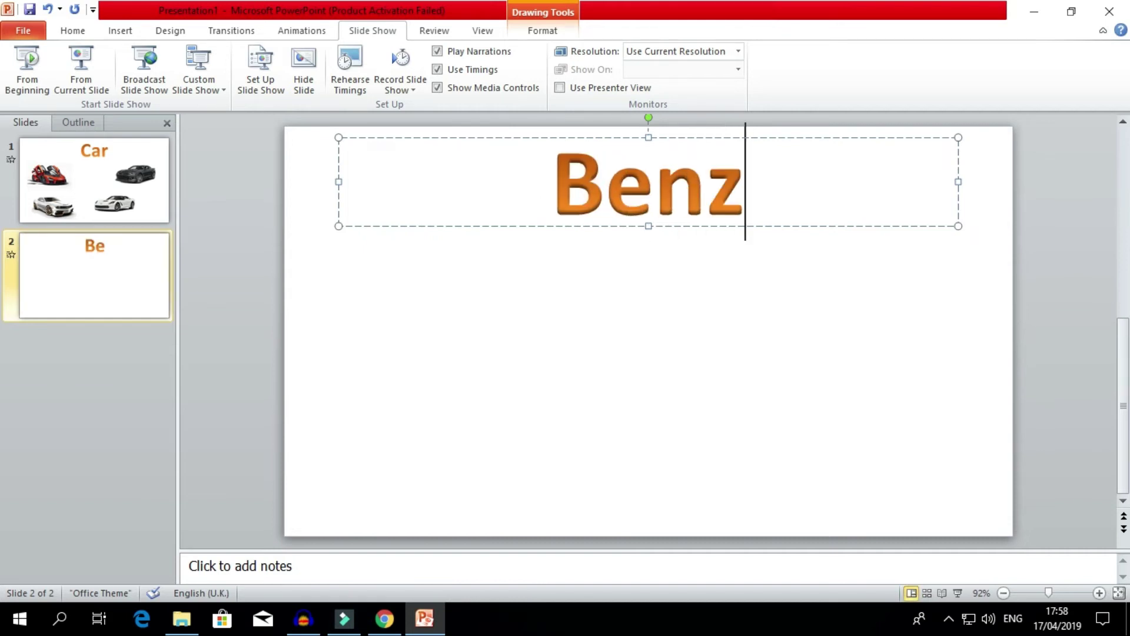
pyautogui.click(560, 273)
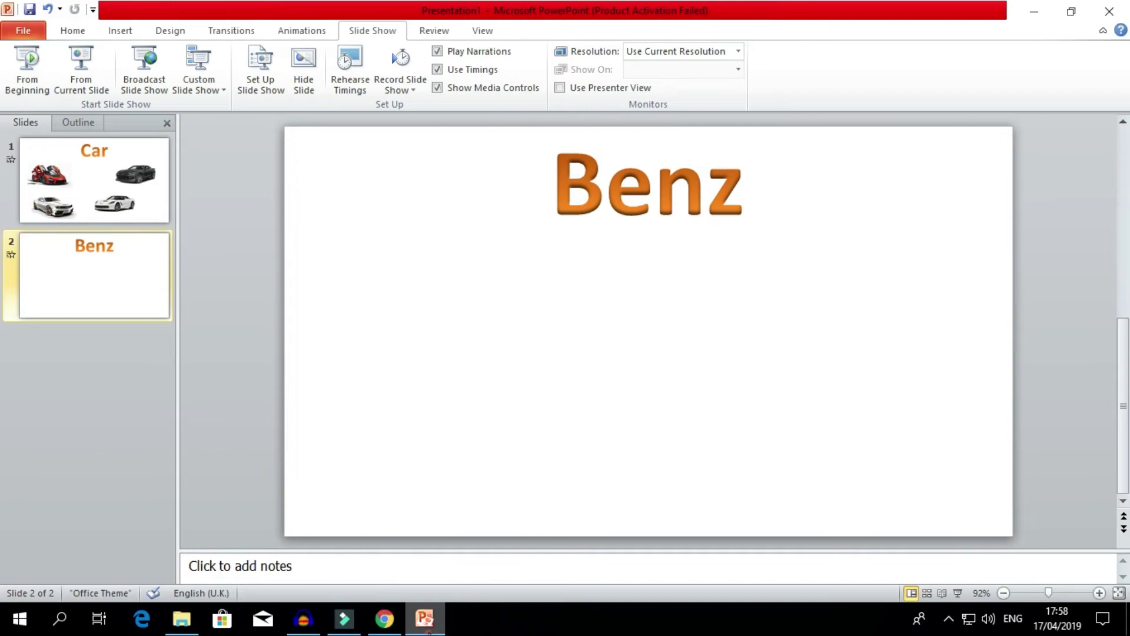
# Drag the white Mercedes coupé photo from the desktop onto slide 2, left and below the Benz title
pyautogui.click(424, 618)
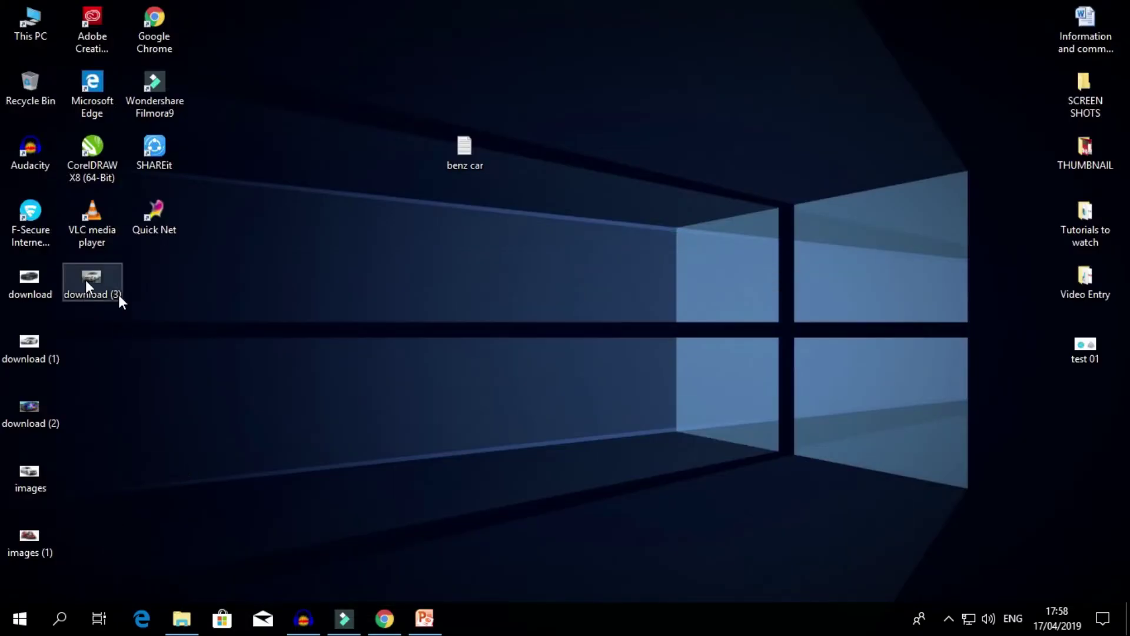
pyautogui.moveTo(88, 283); pyautogui.dragTo(454, 329)
pyautogui.click(325, 305)
pyautogui.click(574, 344)
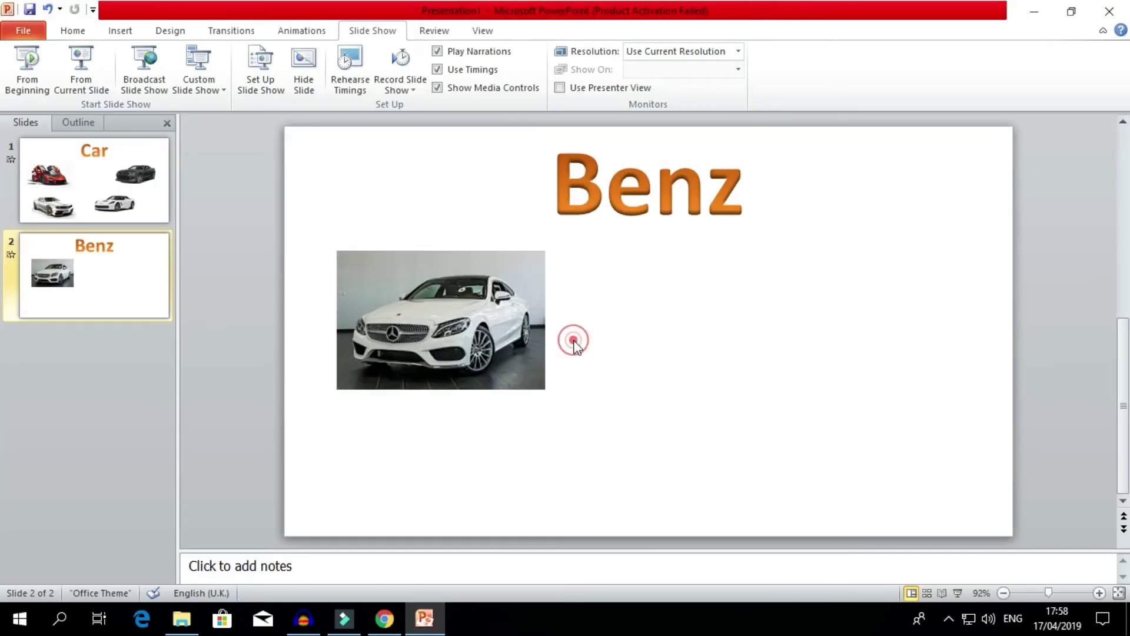
pyautogui.click(607, 260)
pyautogui.click(620, 422)
pyautogui.click(683, 258)
# Copy the full C-Class description from benz car.txt and switch back to PowerPoint
pyautogui.click(433, 612)
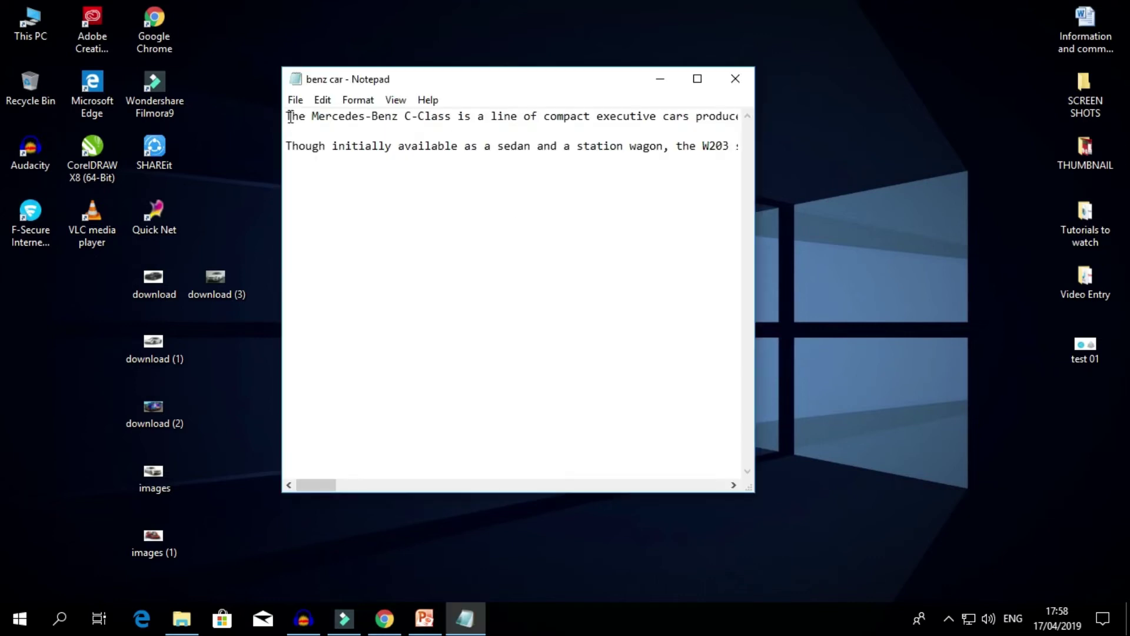
pyautogui.moveTo(290, 116); pyautogui.dragTo(750, 177)
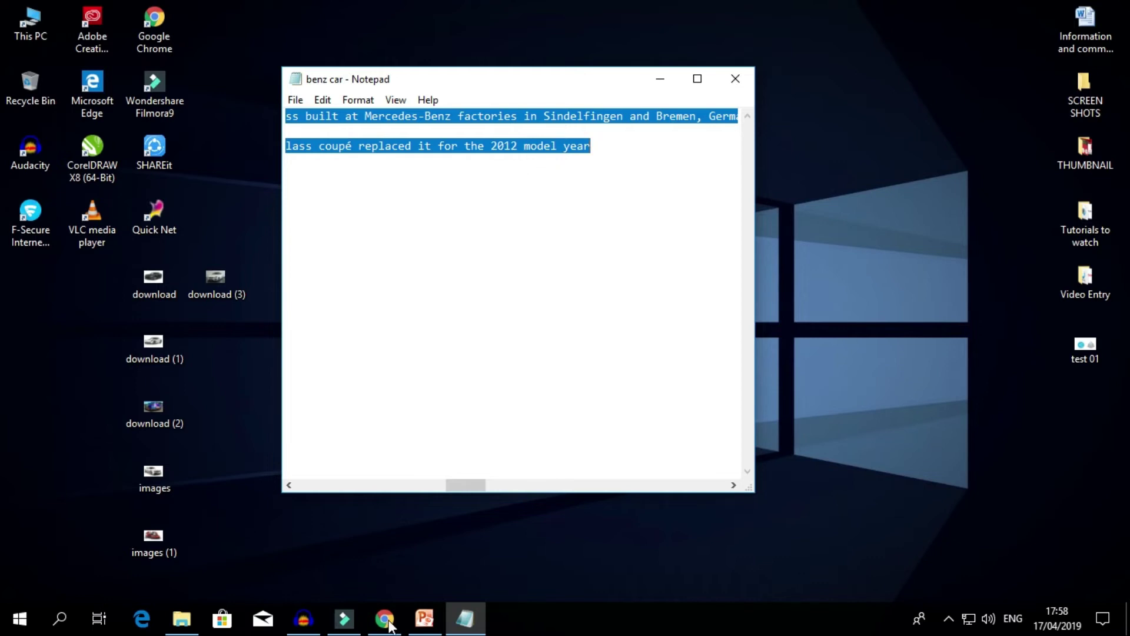
pyautogui.hotkey('alt', 'Tab')
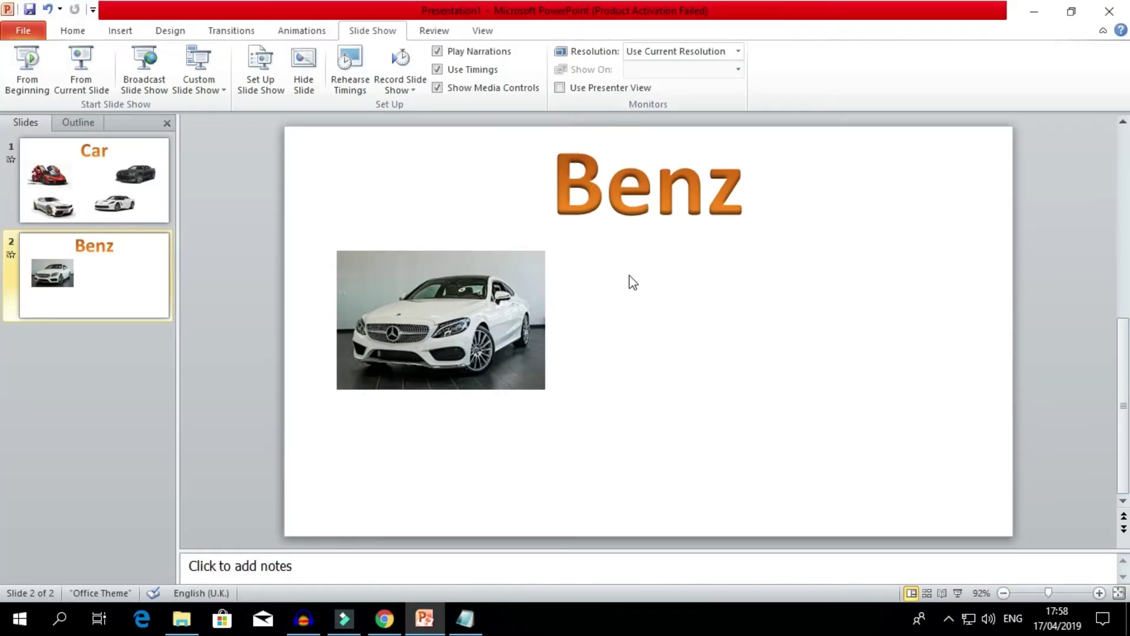
# Paste the C-Class description onto the Benz slide and narrow its text box
pyautogui.hotkey('ctrl', 'v')
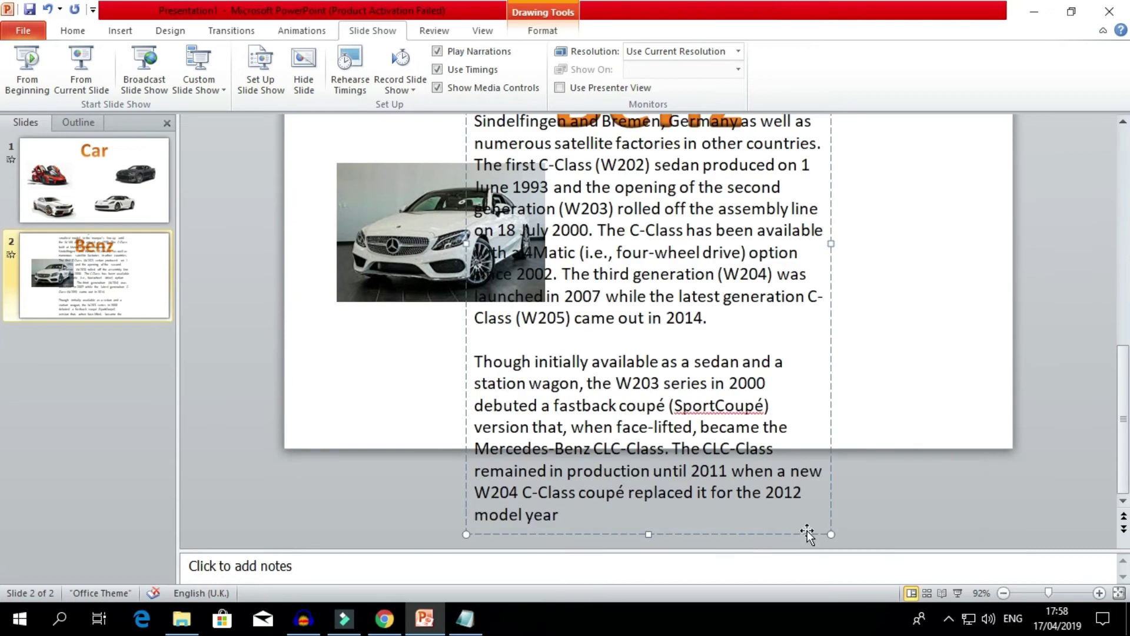
pyautogui.moveTo(832, 532); pyautogui.dragTo(678, 247)
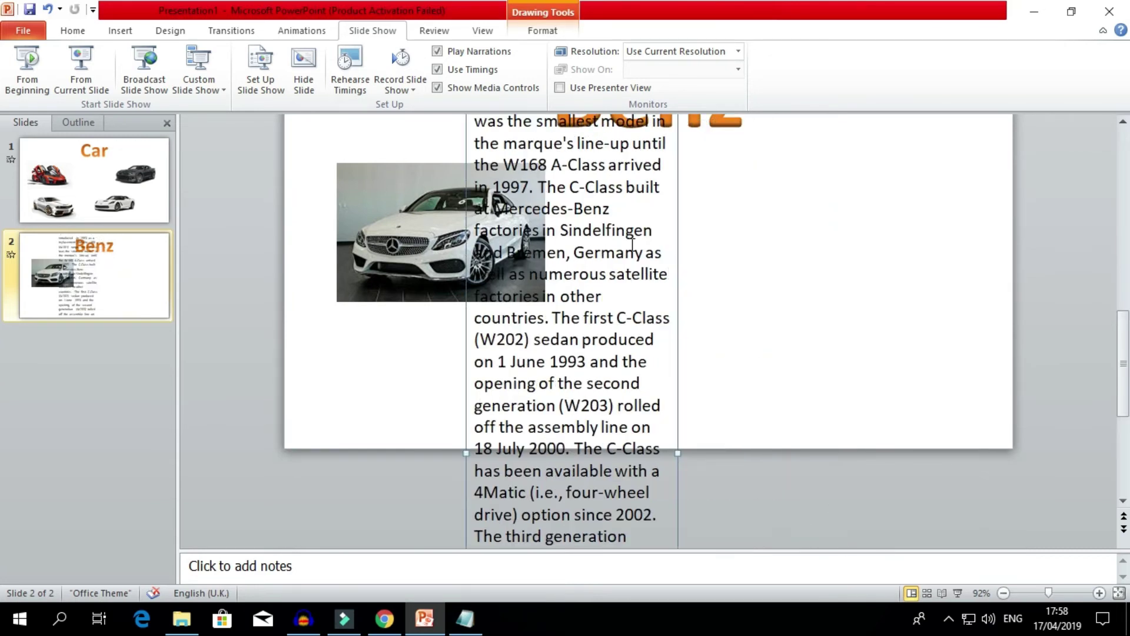
pyautogui.scroll(-1, 641, 512)
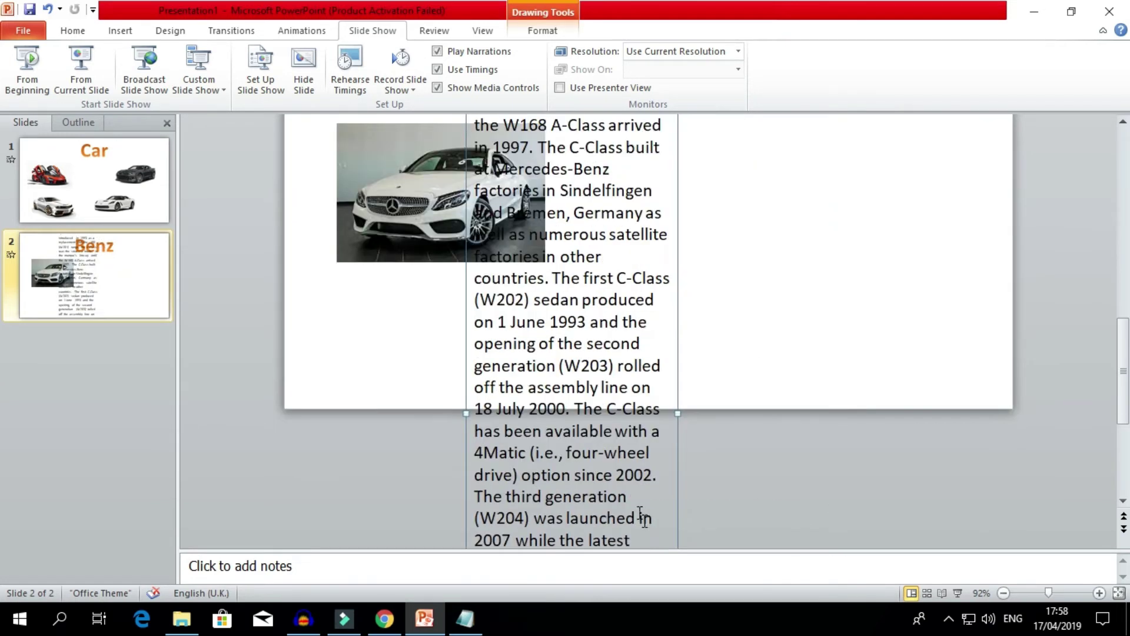
pyautogui.scroll(-1, 641, 512)
pyautogui.click(640, 536)
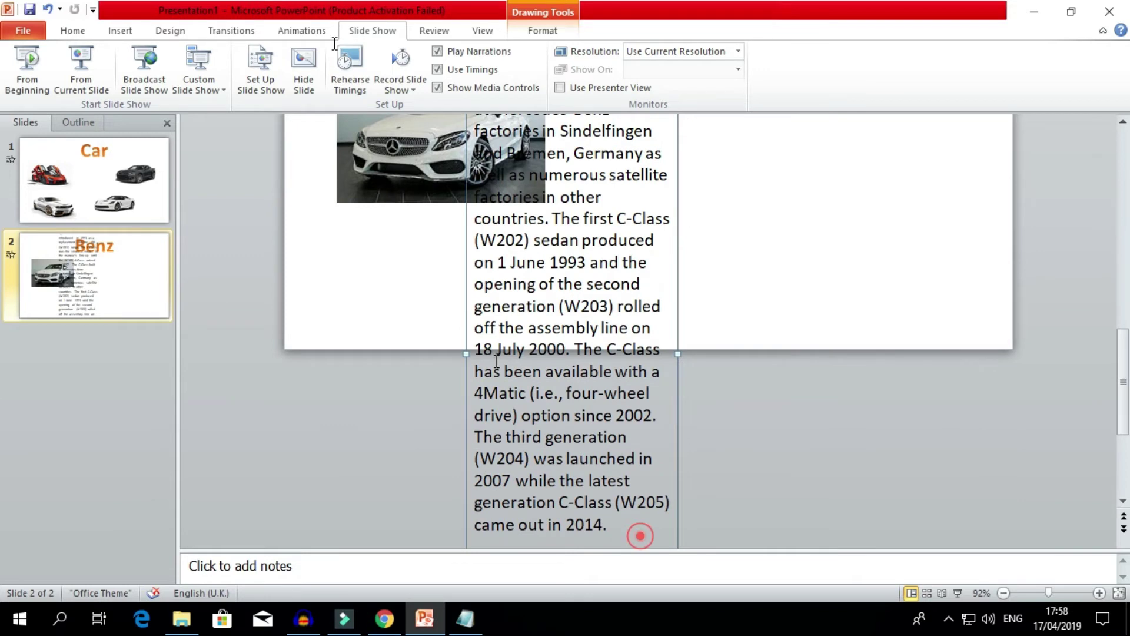
pyautogui.moveTo(641, 536); pyautogui.dragTo(560, 481)
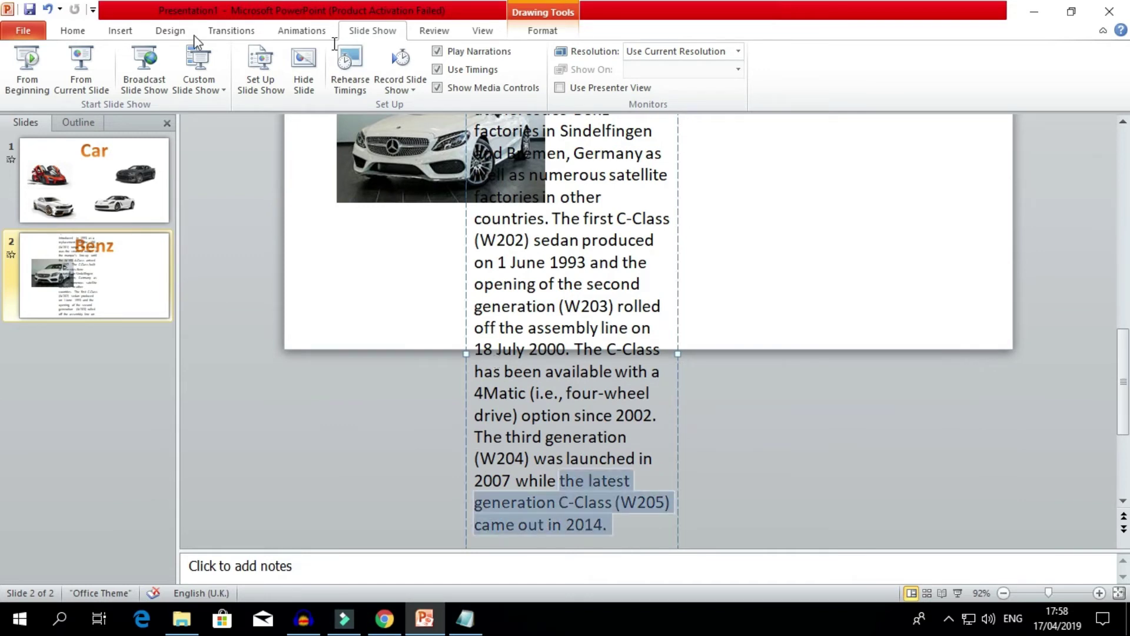
# Shrink all the description text down to 12 pt
pyautogui.hotkey('ctrl', 'a')
pyautogui.click(64, 30)
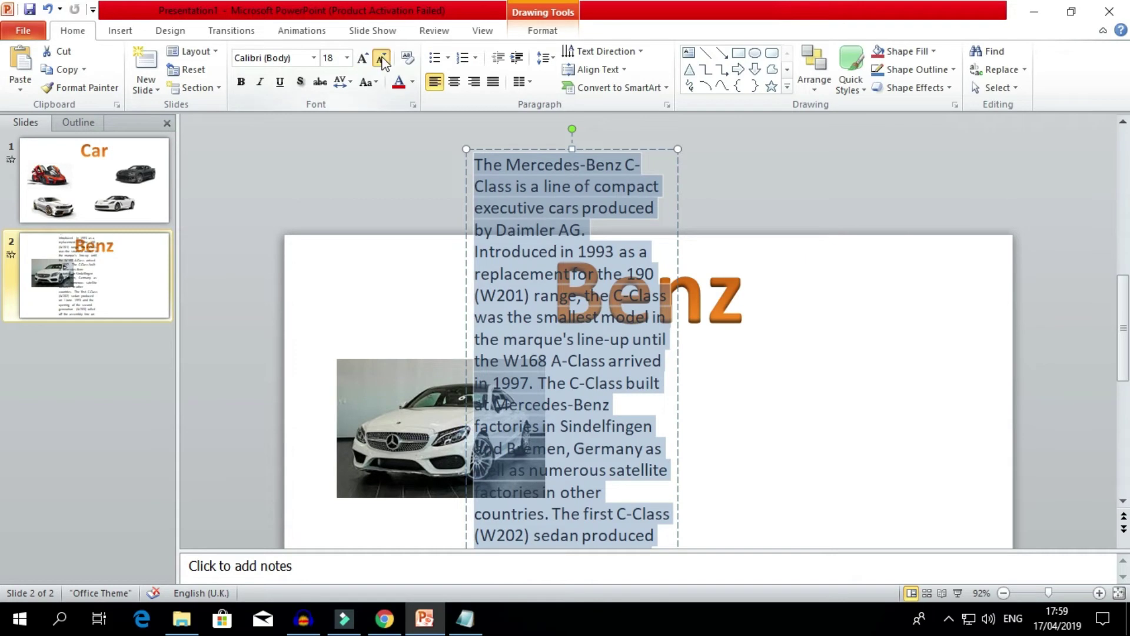
pyautogui.click(383, 60)
pyautogui.click(383, 61)
pyautogui.click(383, 60)
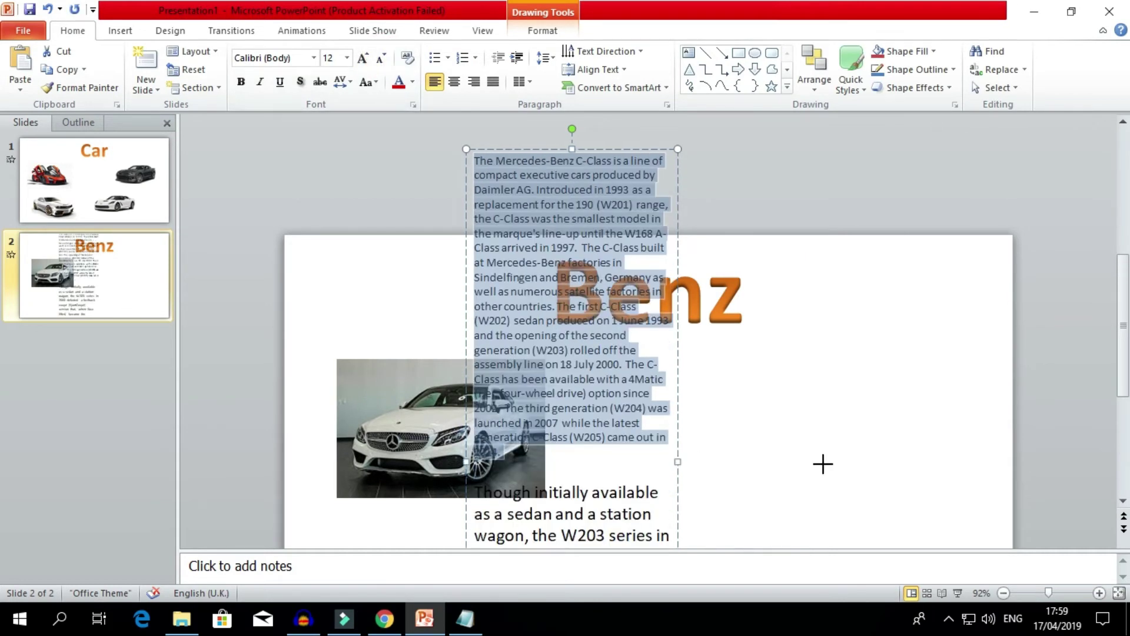
# Delete the second paragraph and move the text box right of the photo, under Benz
pyautogui.moveTo(823, 464); pyautogui.dragTo(824, 464)
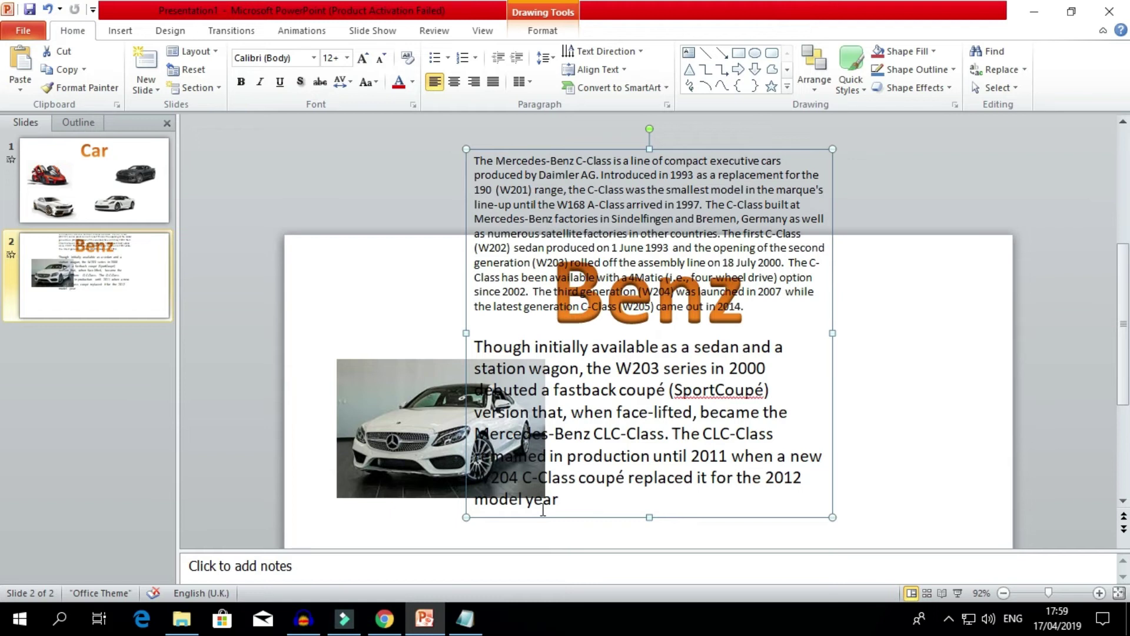
pyautogui.click(560, 502)
pyautogui.keyDown('shift'); pyautogui.click(471, 347); pyautogui.keyUp('shift')
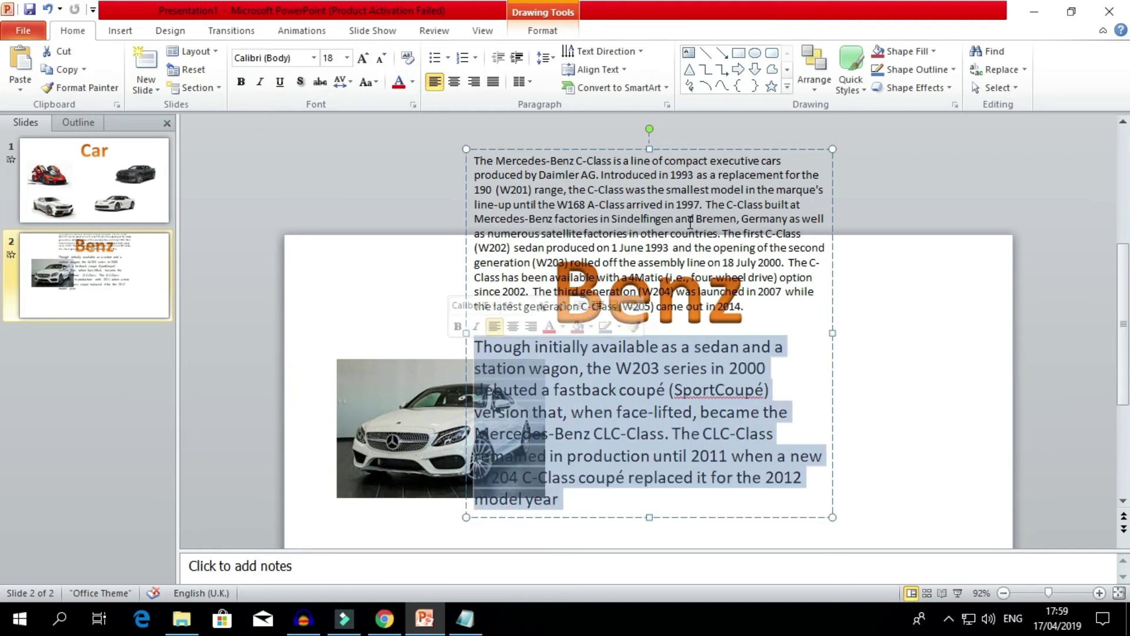
pyautogui.press('BackSpace')
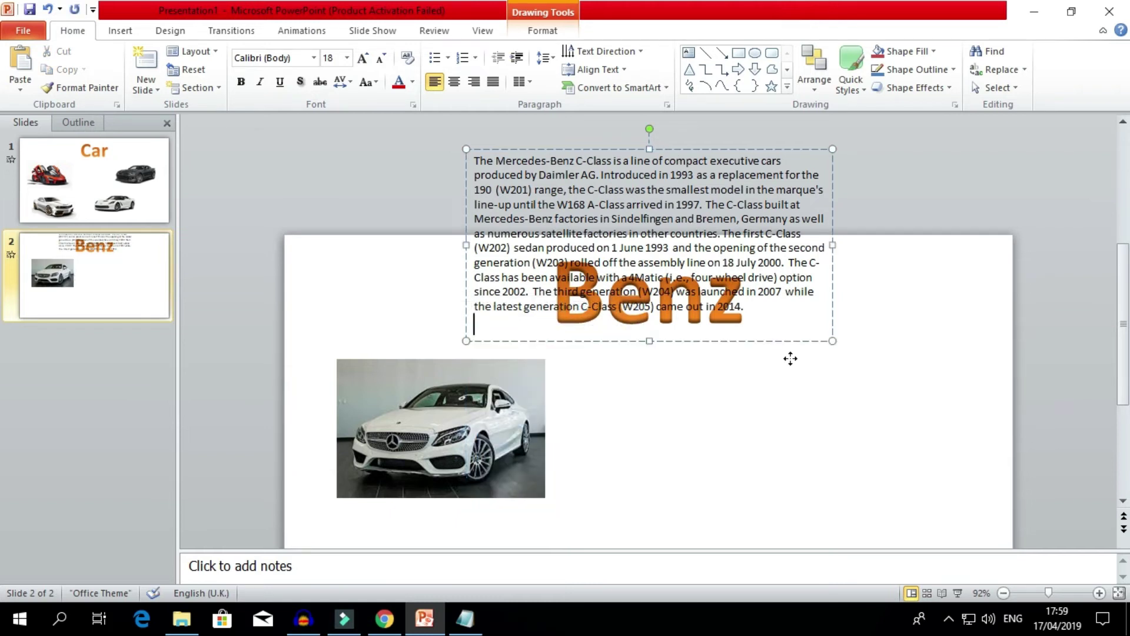
pyautogui.moveTo(790, 359); pyautogui.dragTo(898, 550)
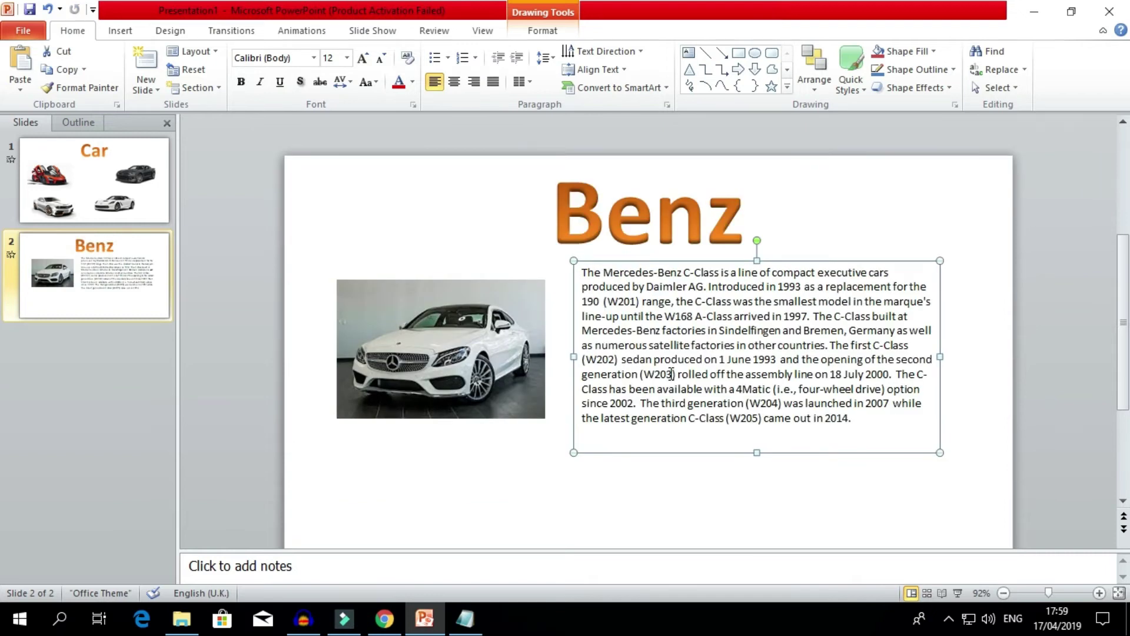
pyautogui.moveTo(861, 420); pyautogui.dragTo(434, 252)
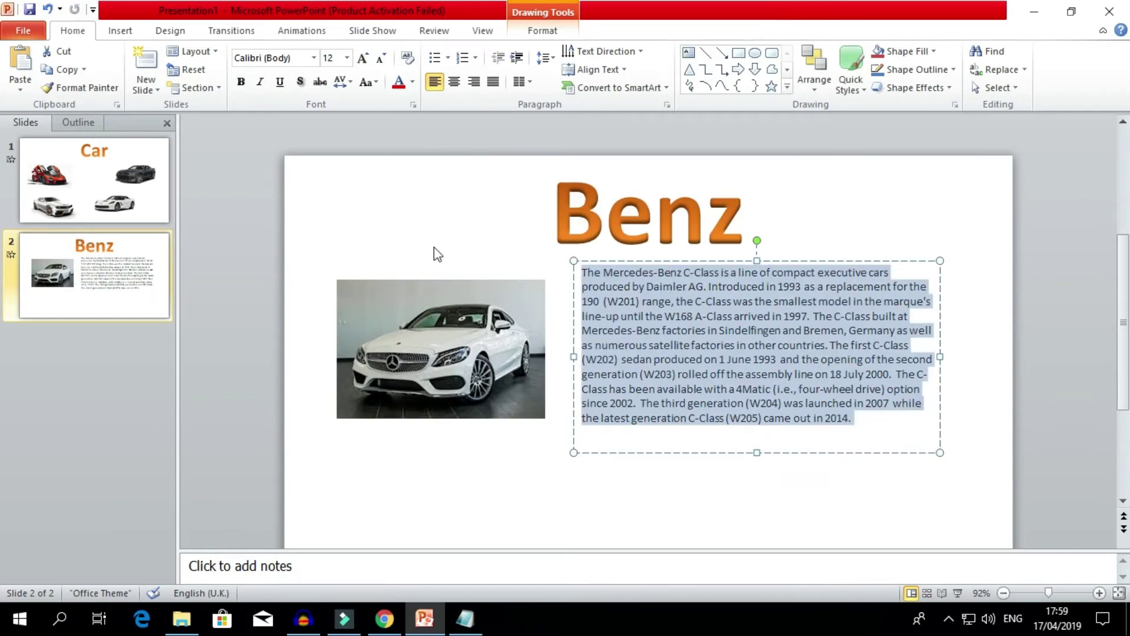
# Try Fade, Float In and Split on the description text, settling on Wipe
pyautogui.click(331, 34)
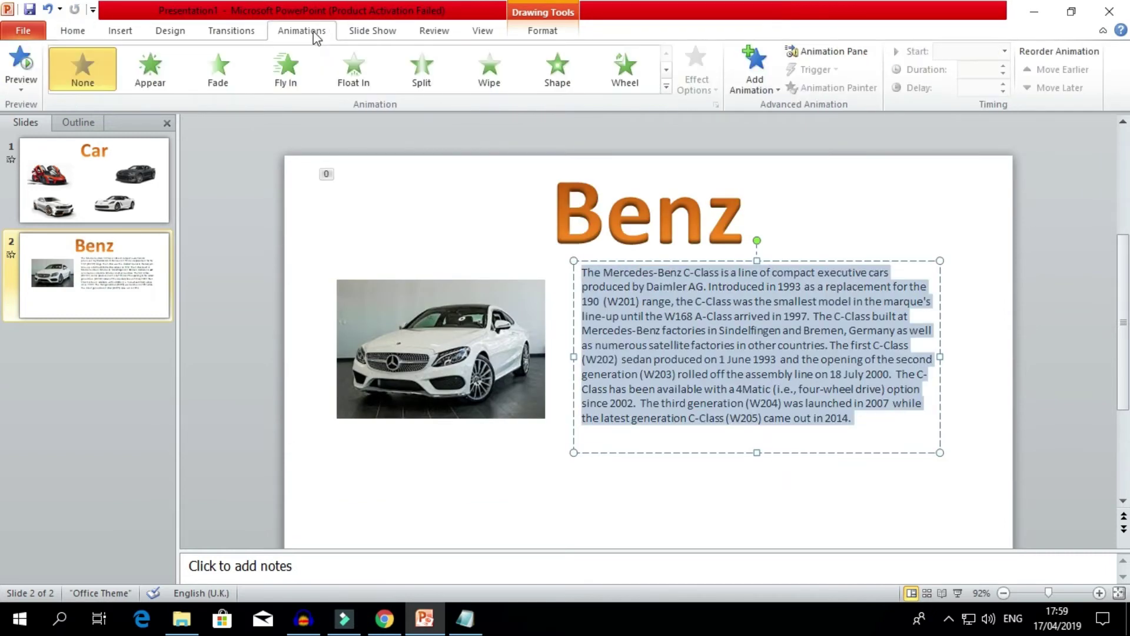
pyautogui.click(235, 76)
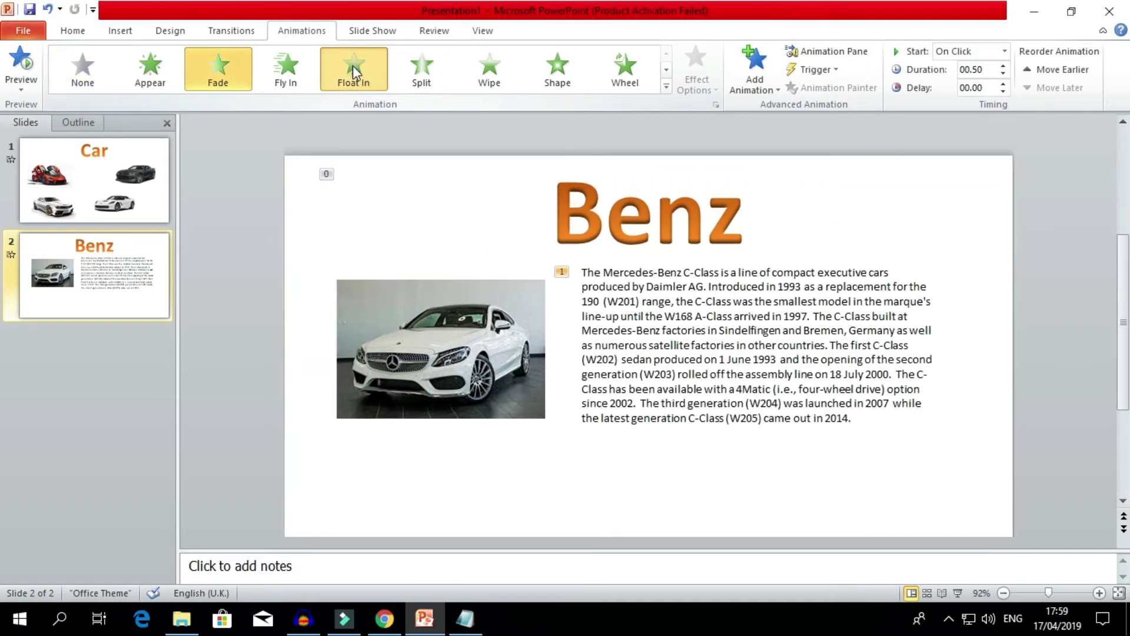
pyautogui.click(352, 66)
pyautogui.click(433, 68)
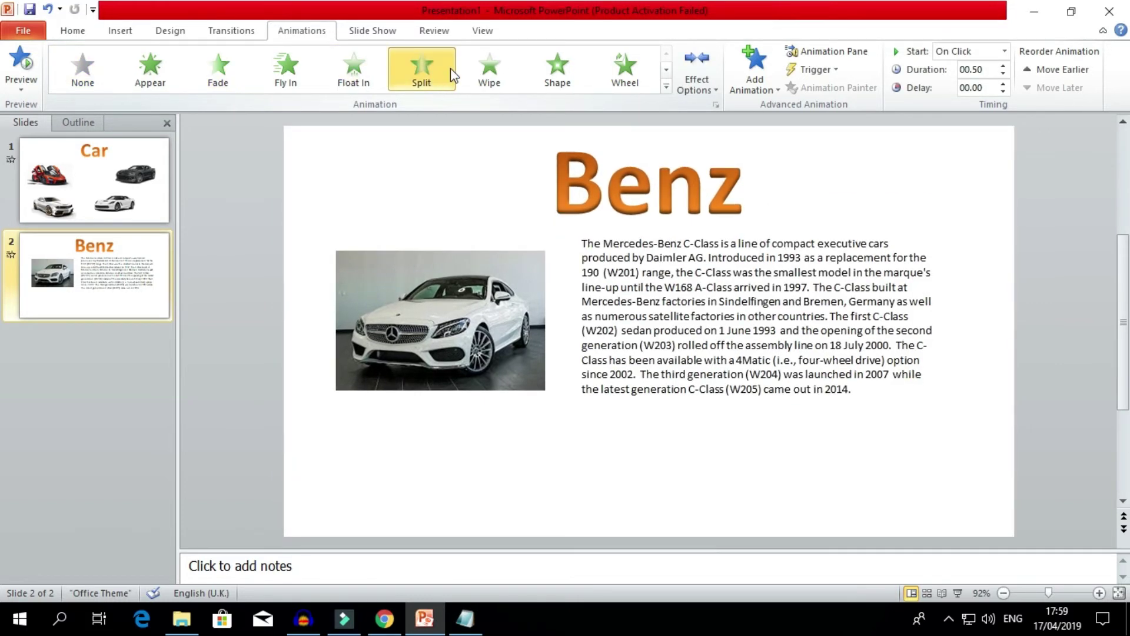
pyautogui.click(500, 69)
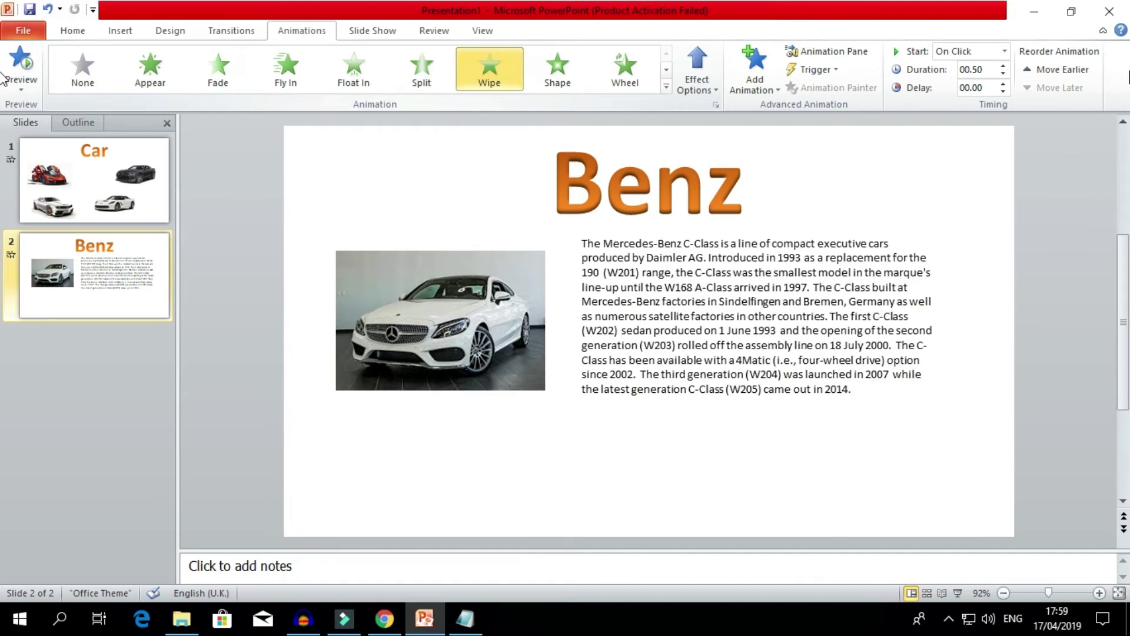
pyautogui.click(1004, 52)
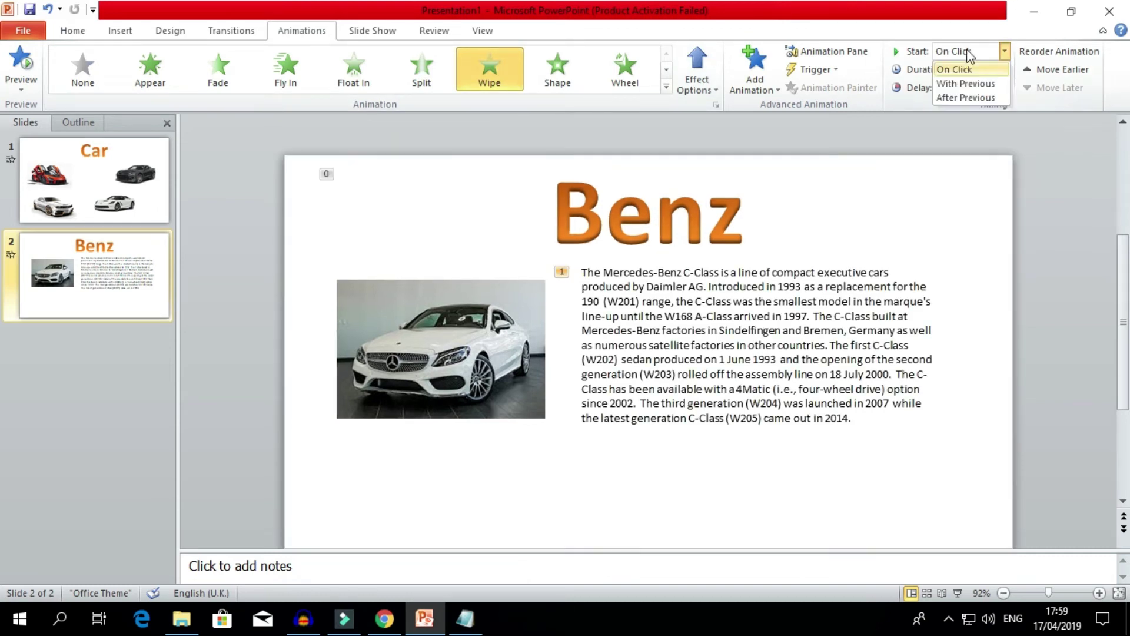
pyautogui.click(847, 147)
# Give the car picture a Float In animation and keep Wipe on the description text
pyautogui.click(447, 327)
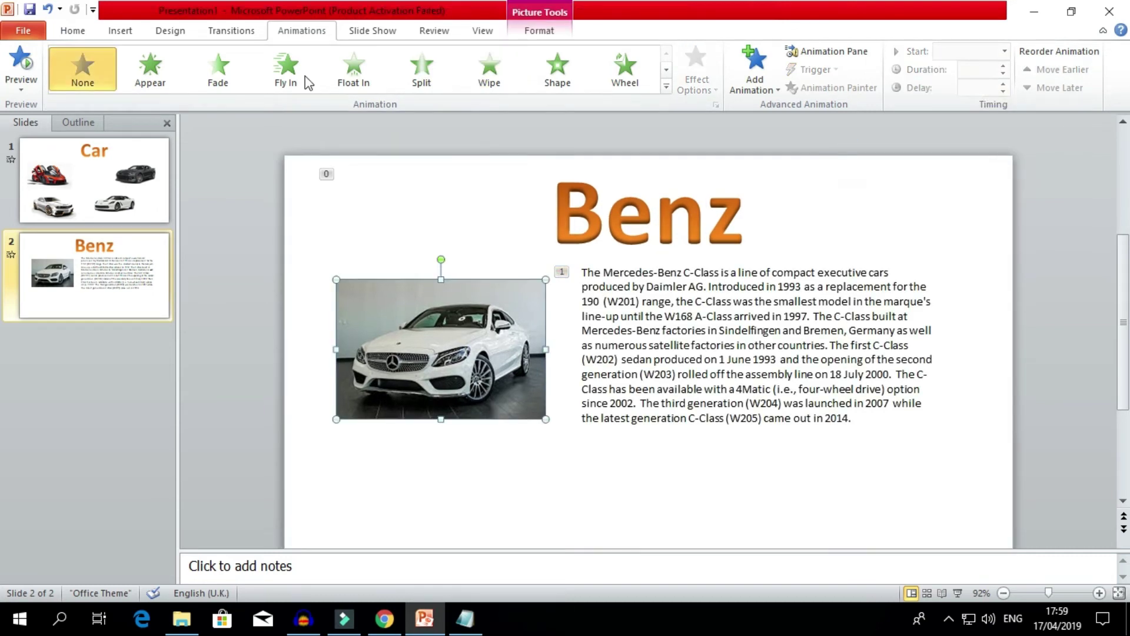
pyautogui.click(354, 68)
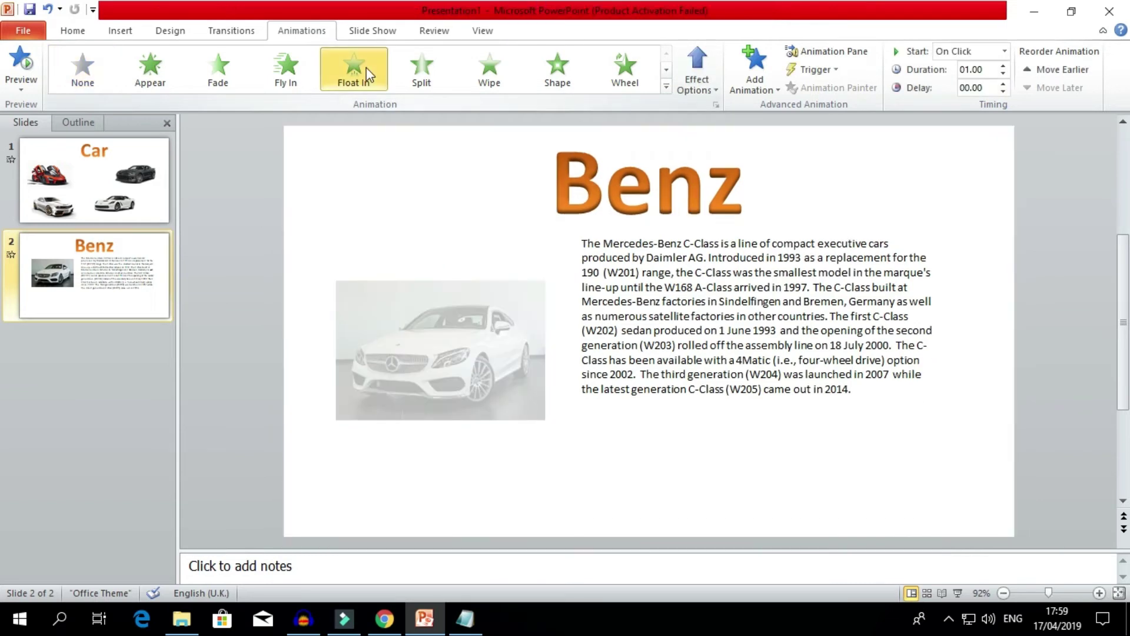
pyautogui.click(718, 330)
pyautogui.click(479, 61)
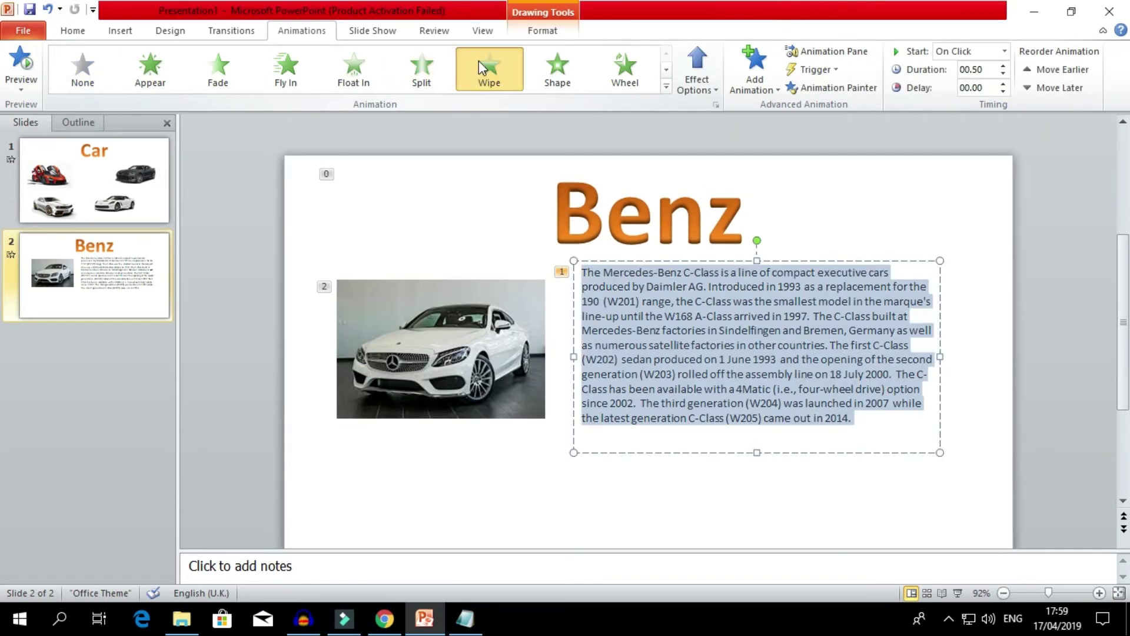
# Move the text animation after the picture and set it to start After Previous
pyautogui.click(442, 347)
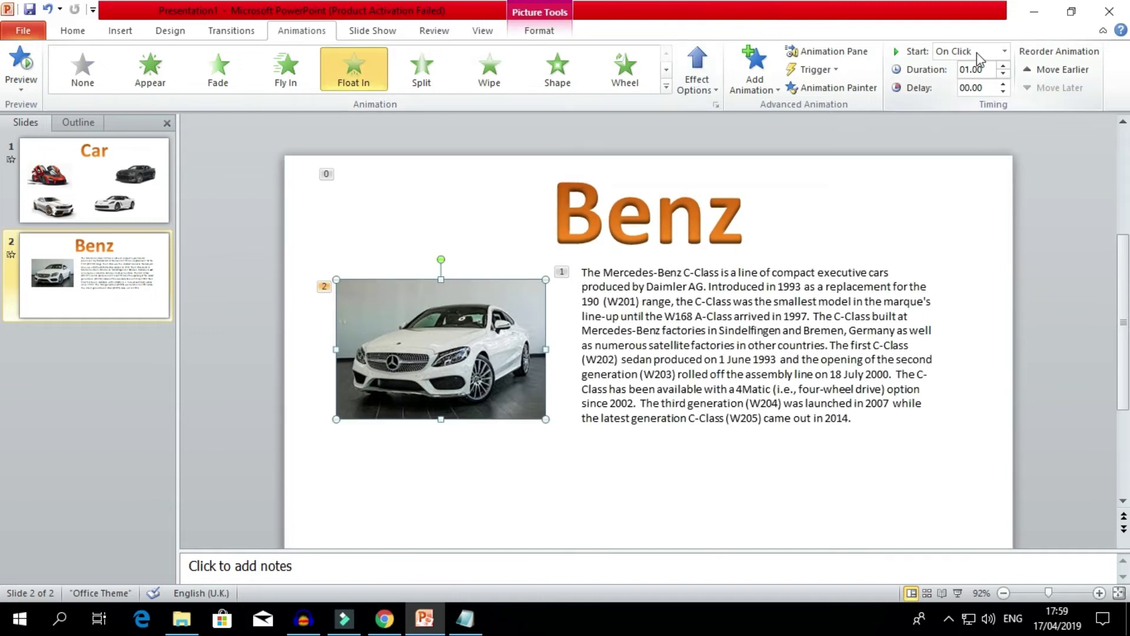
pyautogui.click(1004, 51)
pyautogui.click(746, 393)
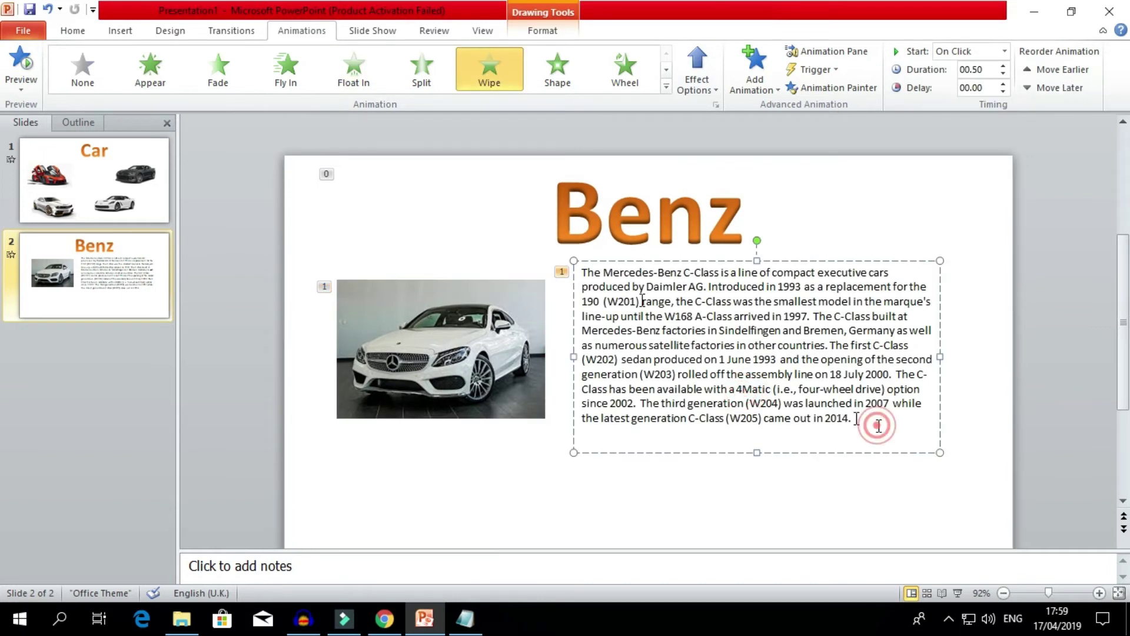
pyautogui.click(1059, 88)
pyautogui.click(995, 51)
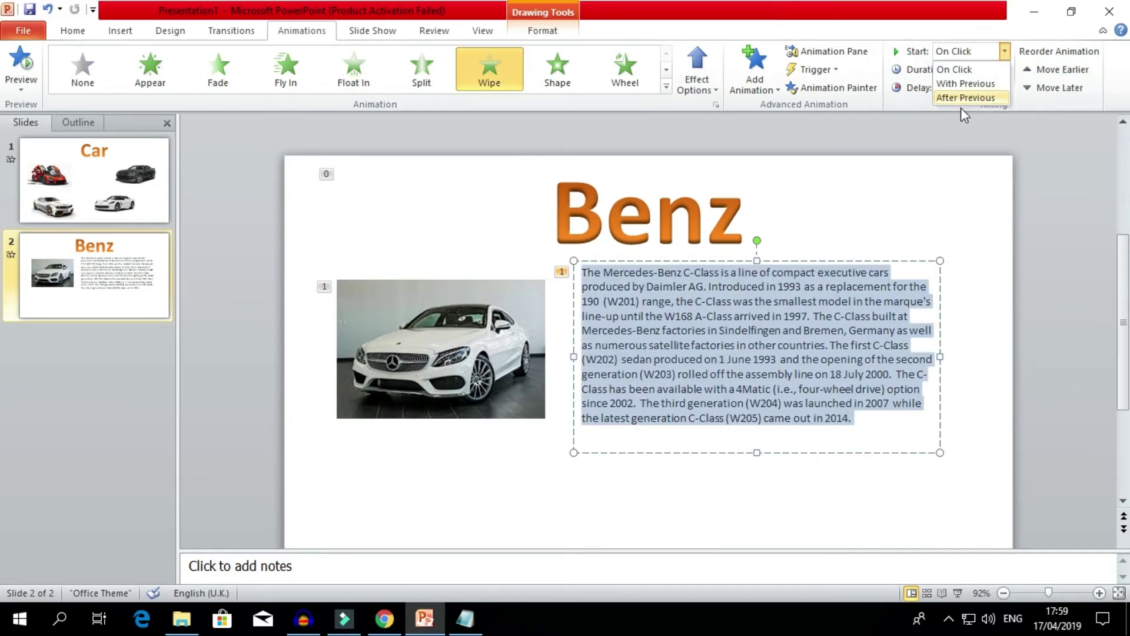
pyautogui.click(971, 94)
pyautogui.click(742, 244)
pyautogui.click(958, 353)
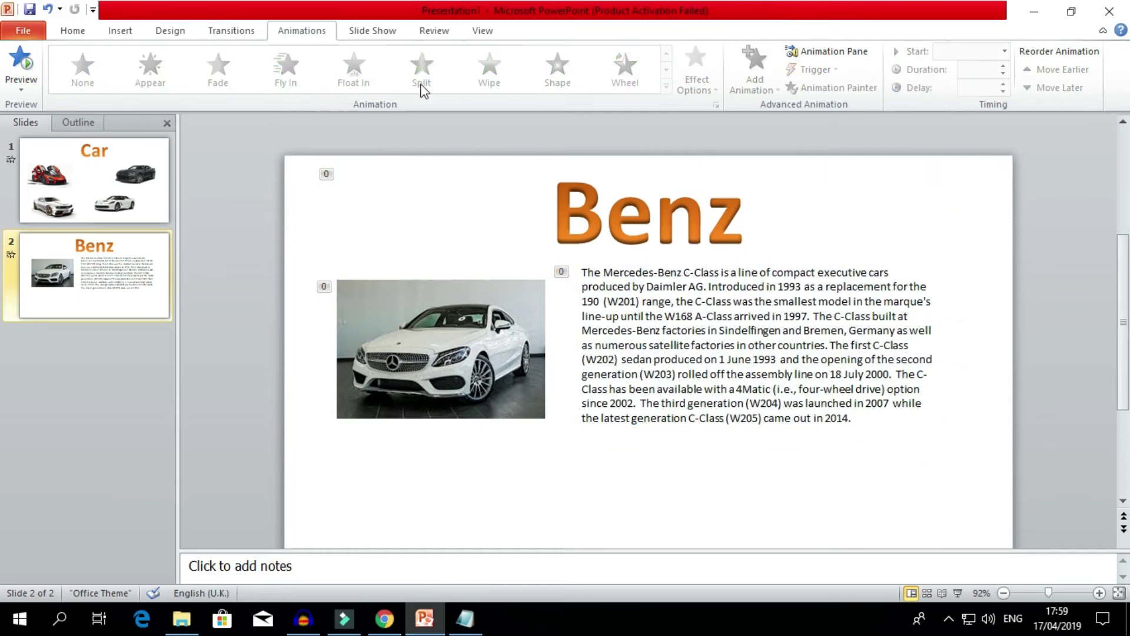
# Give the Benz slide a 00.70 Fade transition that advances automatically after 00:05.00
pyautogui.click(231, 31)
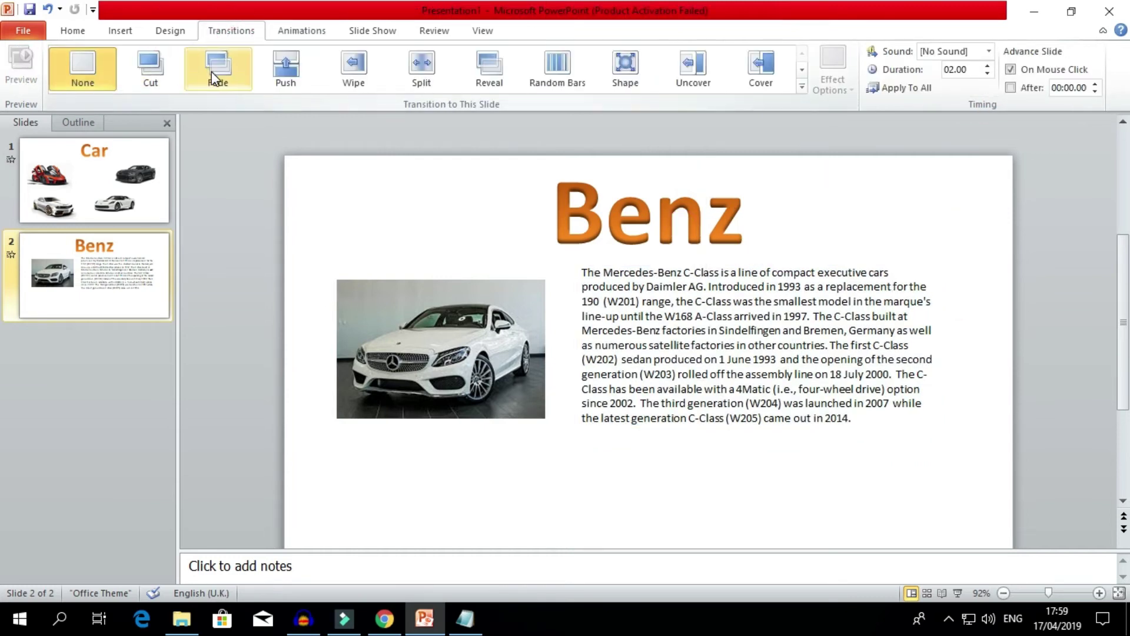
pyautogui.click(287, 67)
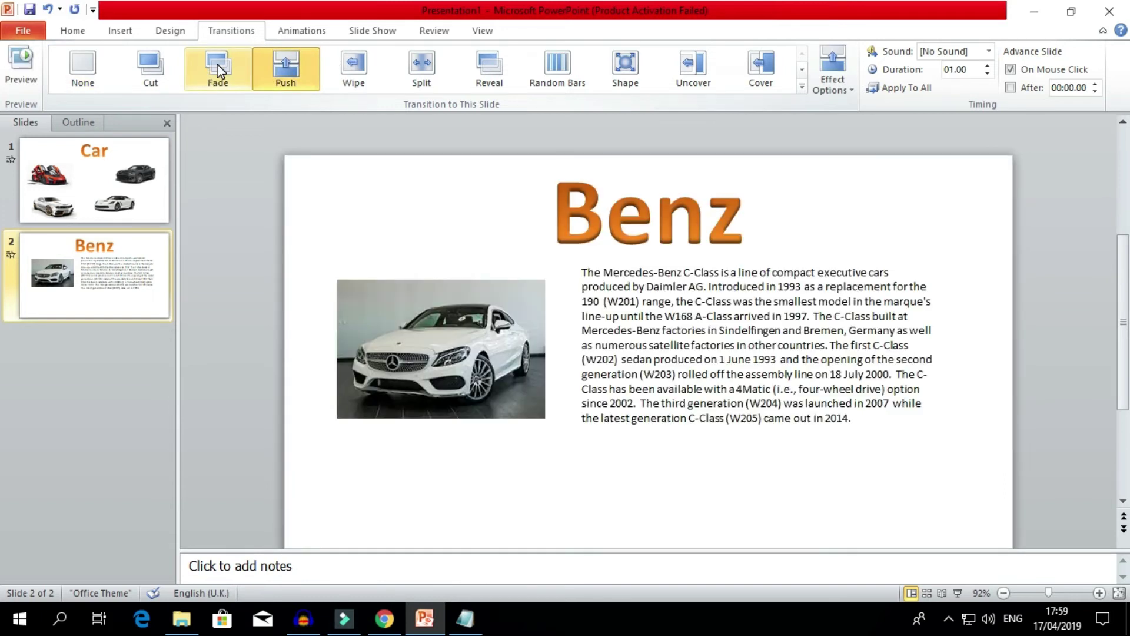
pyautogui.click(218, 63)
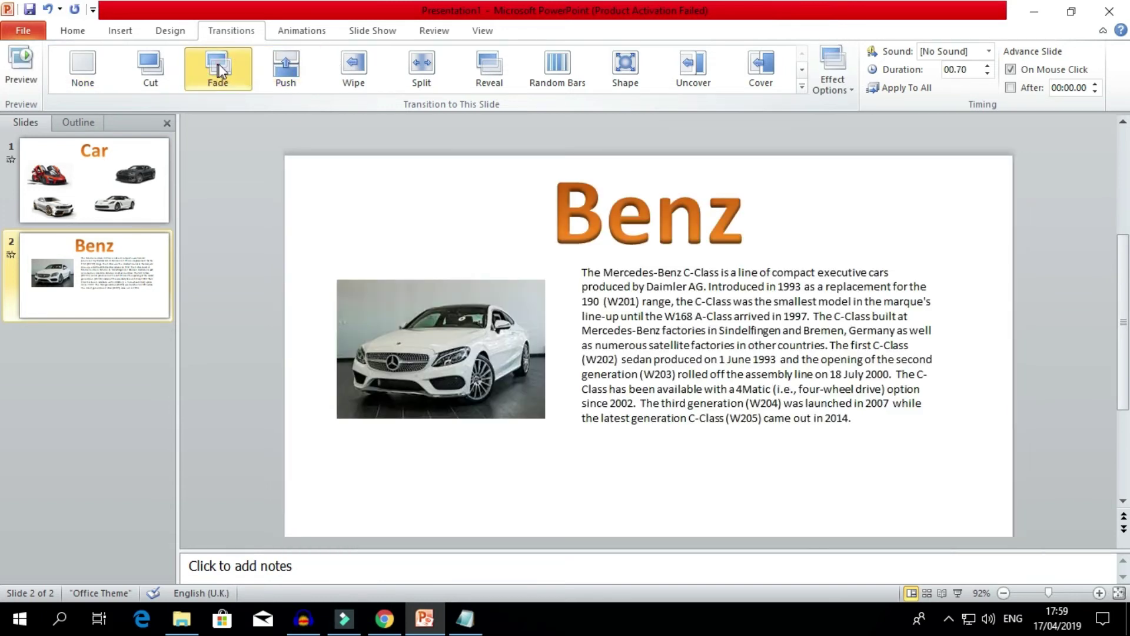
pyautogui.click(1011, 88)
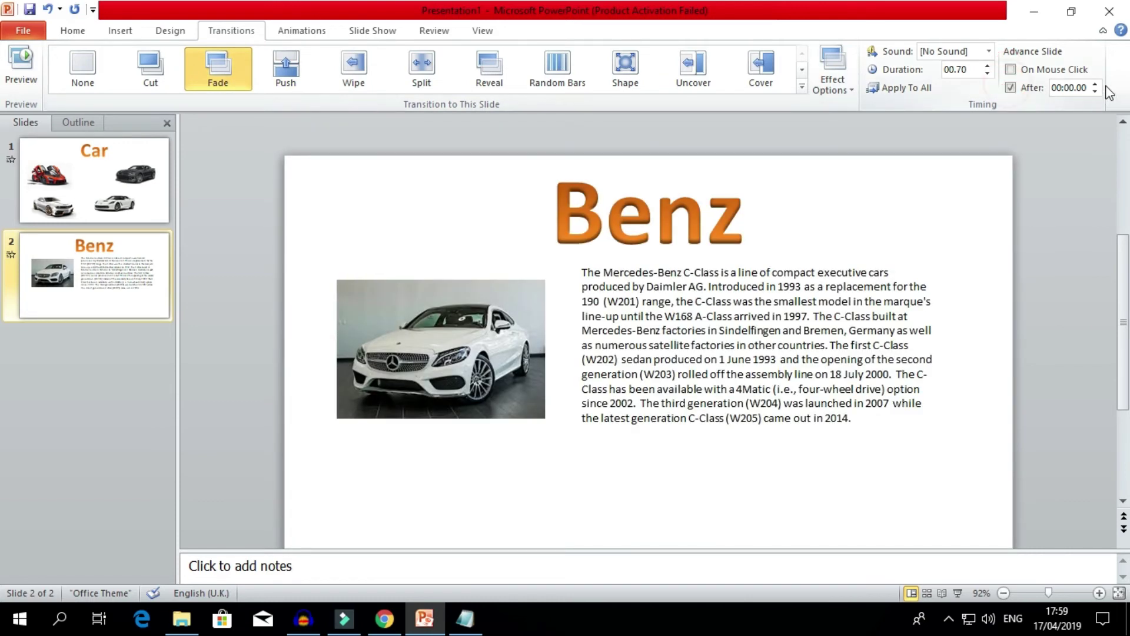
pyautogui.click(1096, 84)
pyautogui.click(1096, 84)
pyautogui.click(1096, 85)
pyautogui.click(1096, 84)
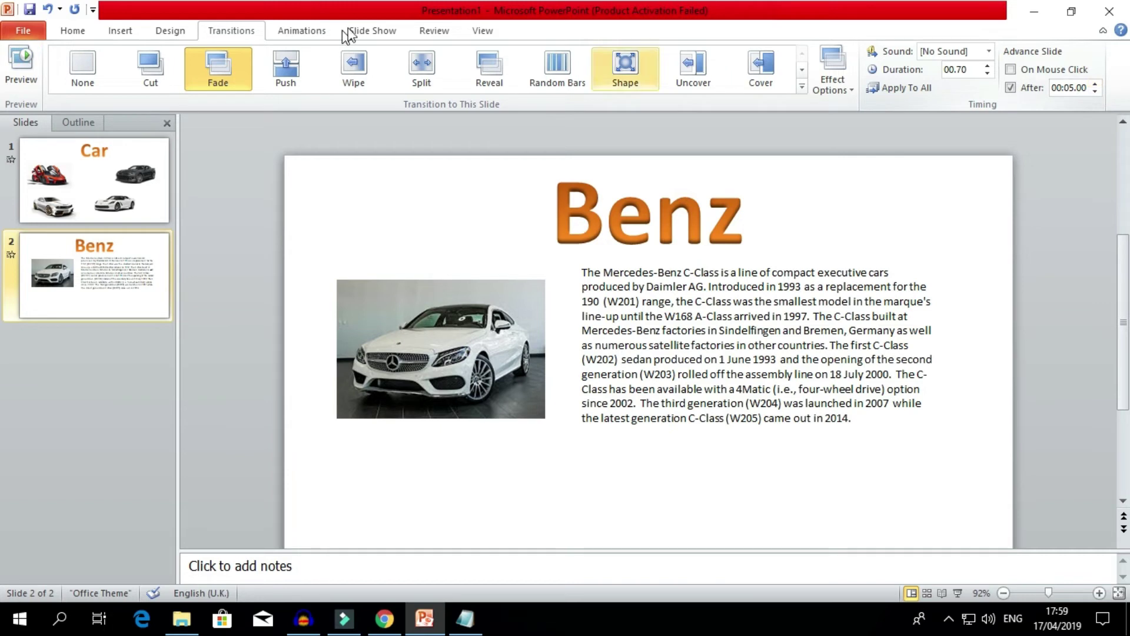
pyautogui.click(368, 32)
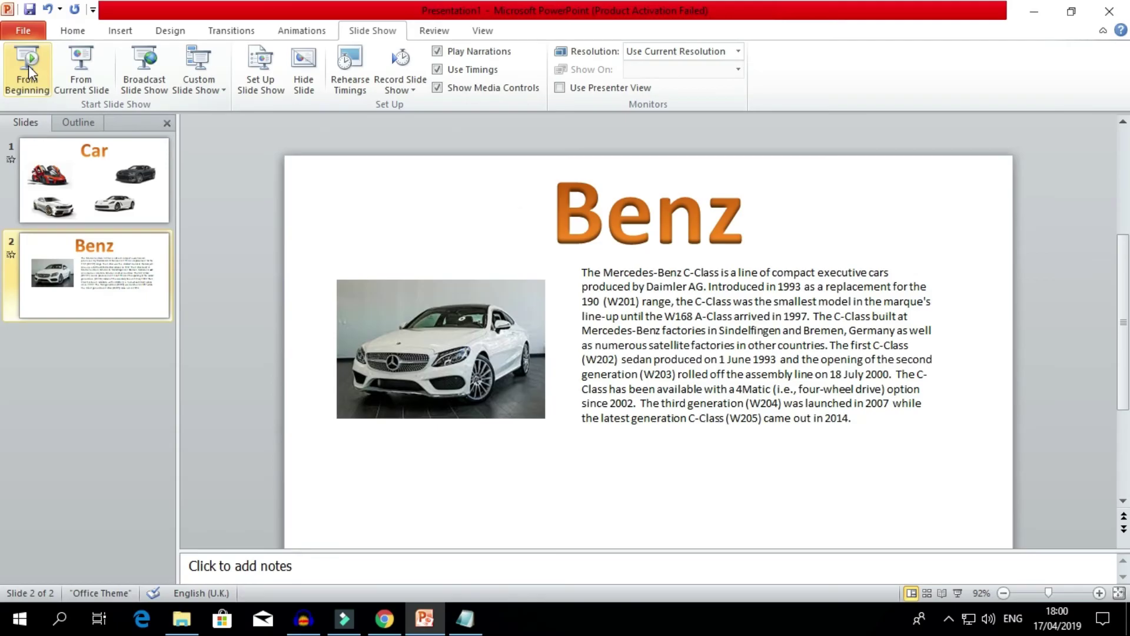
# Return to the Car title slide and bring up the Design tab themes
pyautogui.click(106, 204)
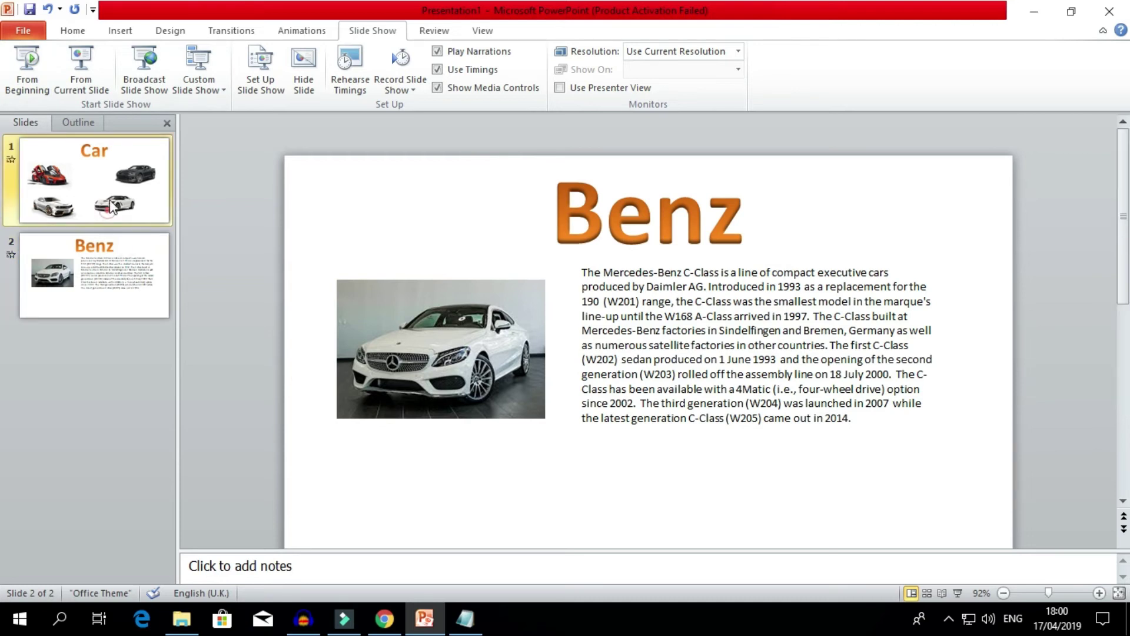
pyautogui.click(177, 30)
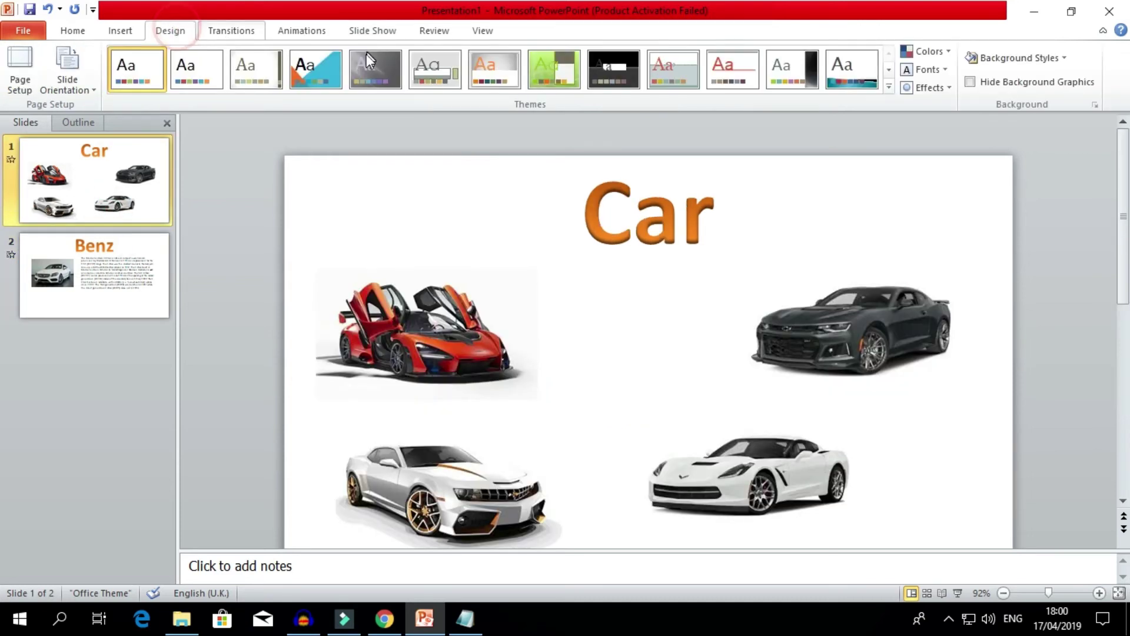
# Compare Angles with Apothecary and settle on the Angles theme for both slides
pyautogui.click(322, 65)
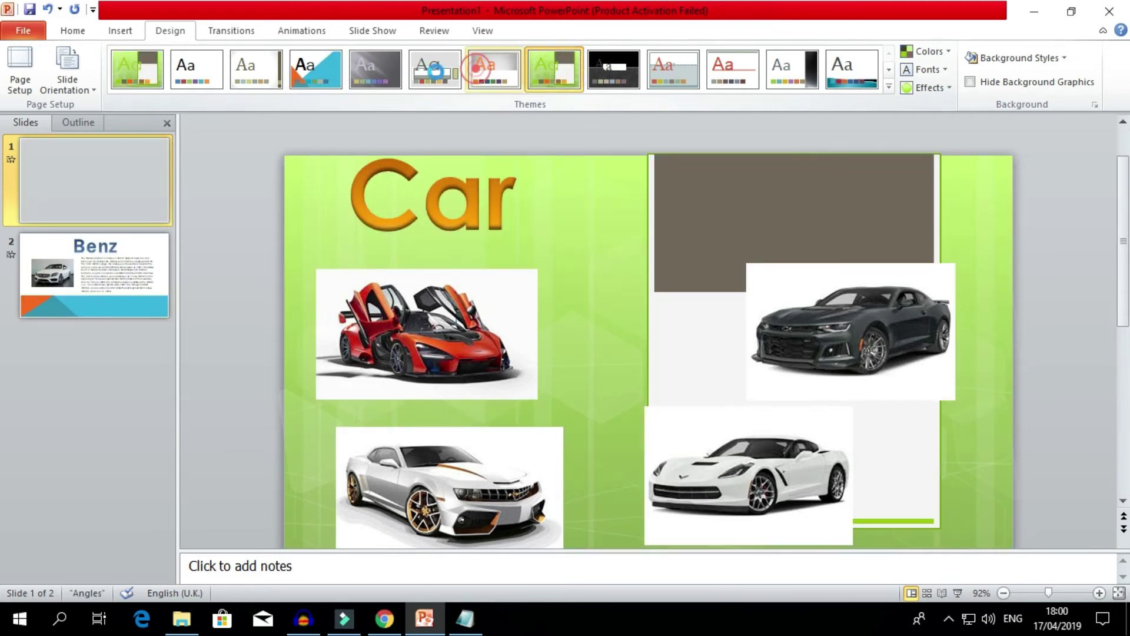
pyautogui.click(434, 70)
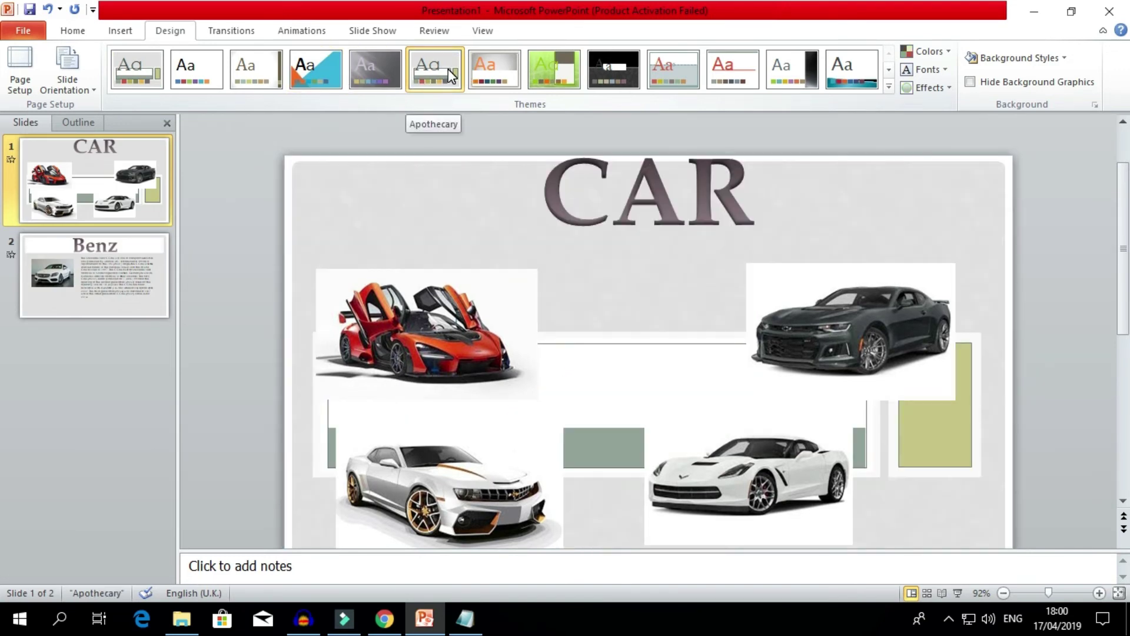
pyautogui.click(317, 72)
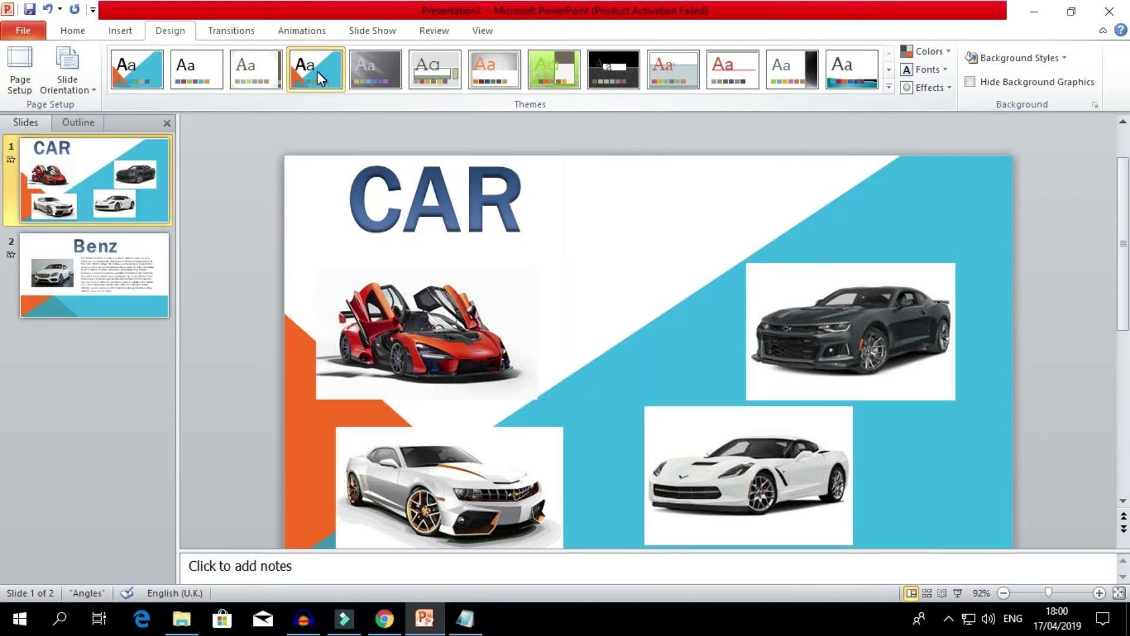
pyautogui.click(28, 26)
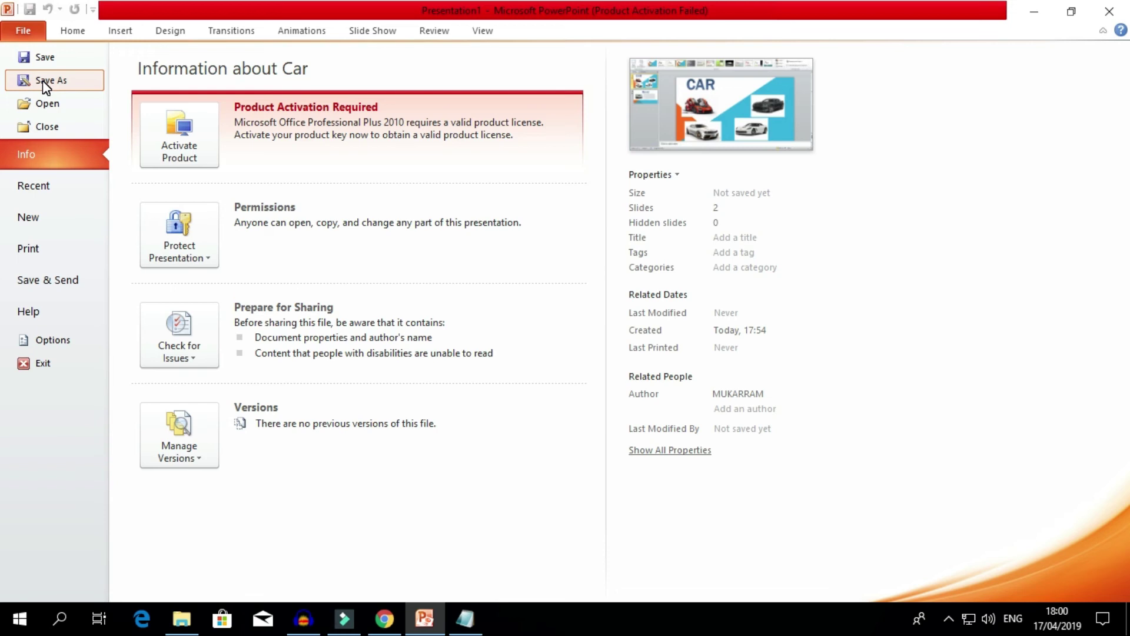
# Set up Save As with file name Car, type Windows Media Video, in the Desktop folder
pyautogui.press('Escape')
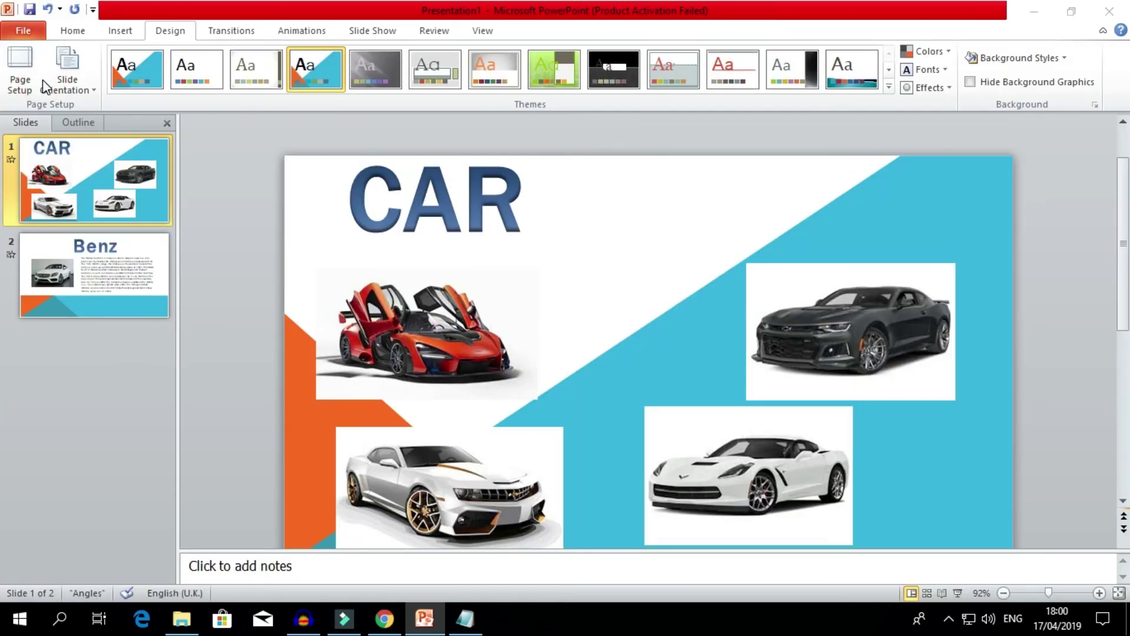
pyautogui.hotkey('ctrl', 's')
pyautogui.click(150, 283)
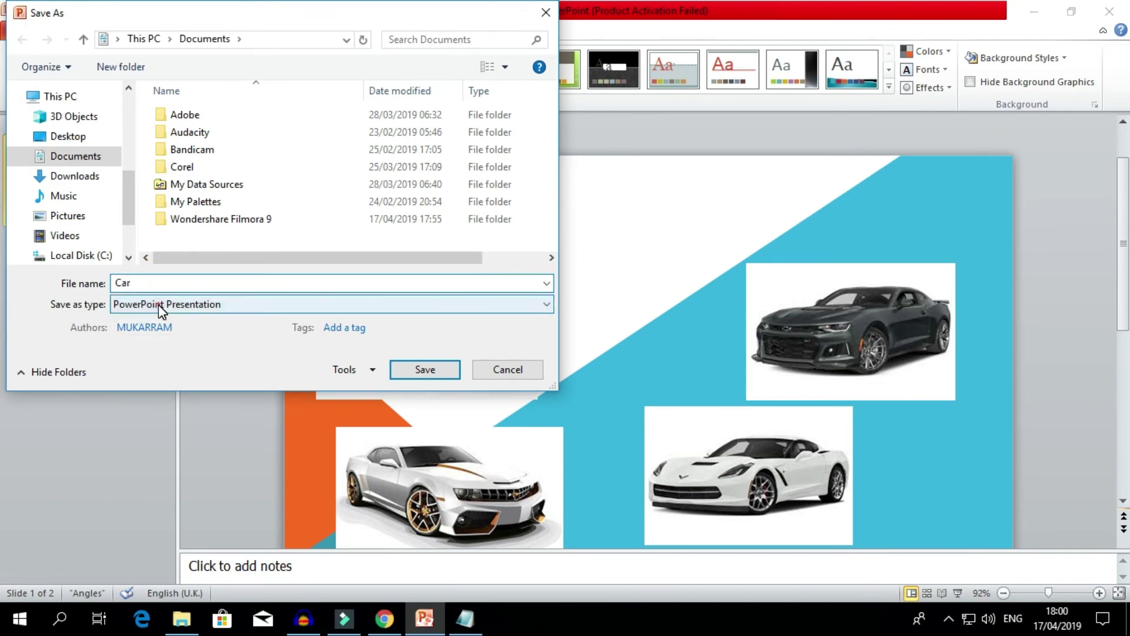
pyautogui.click(158, 305)
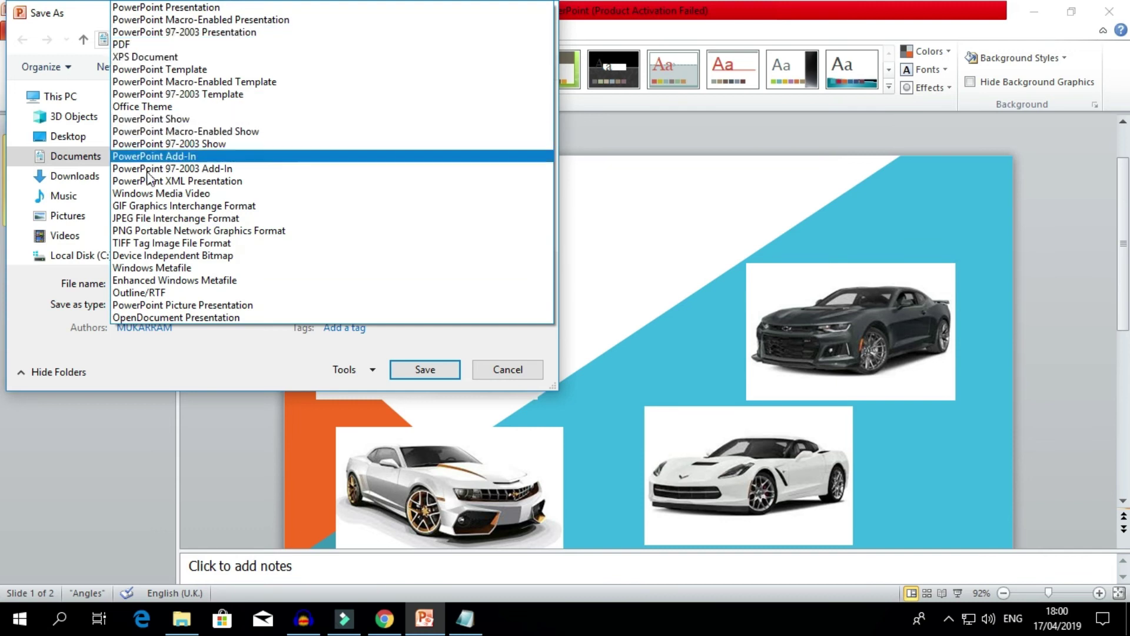
pyautogui.click(150, 193)
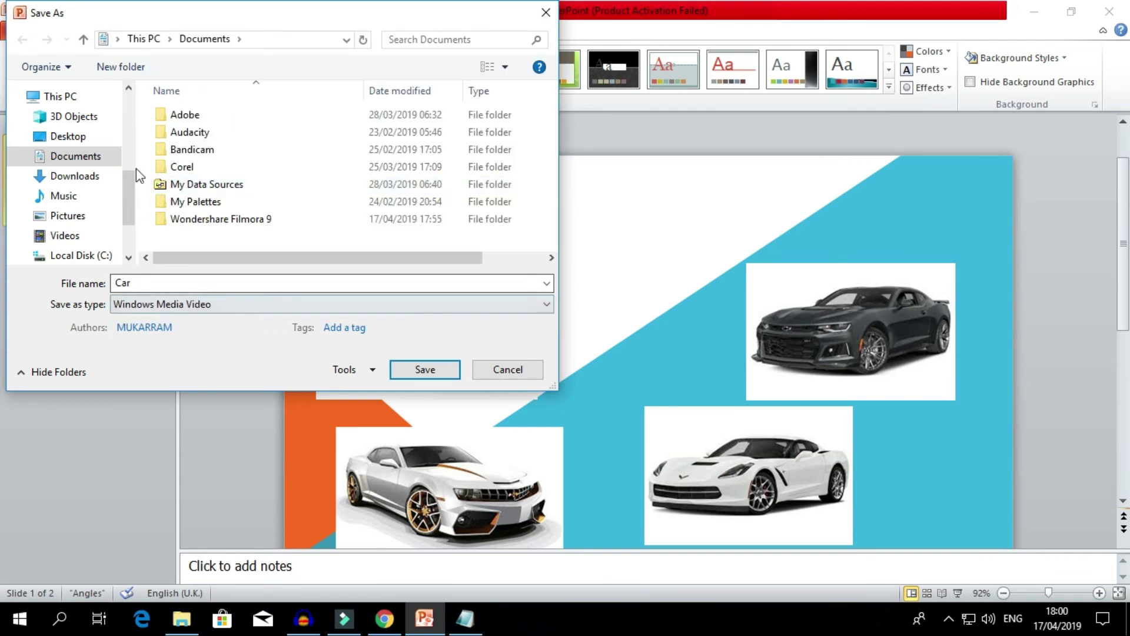
pyautogui.click(76, 137)
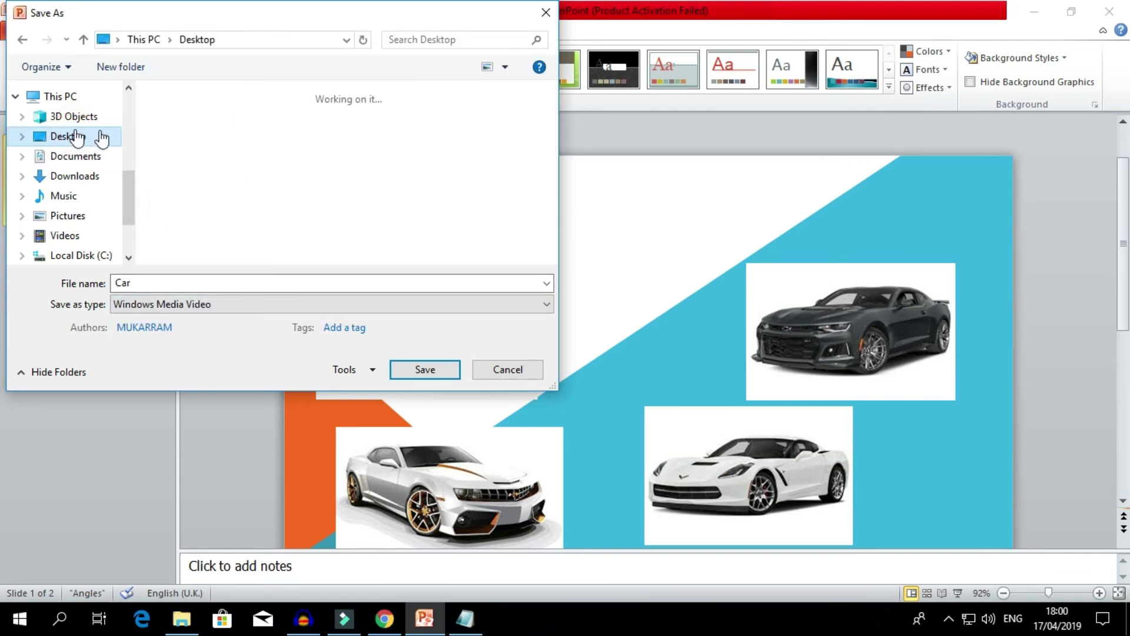
# Save and wait for Car.wmv to finish exporting to the Desktop
pyautogui.click(423, 371)
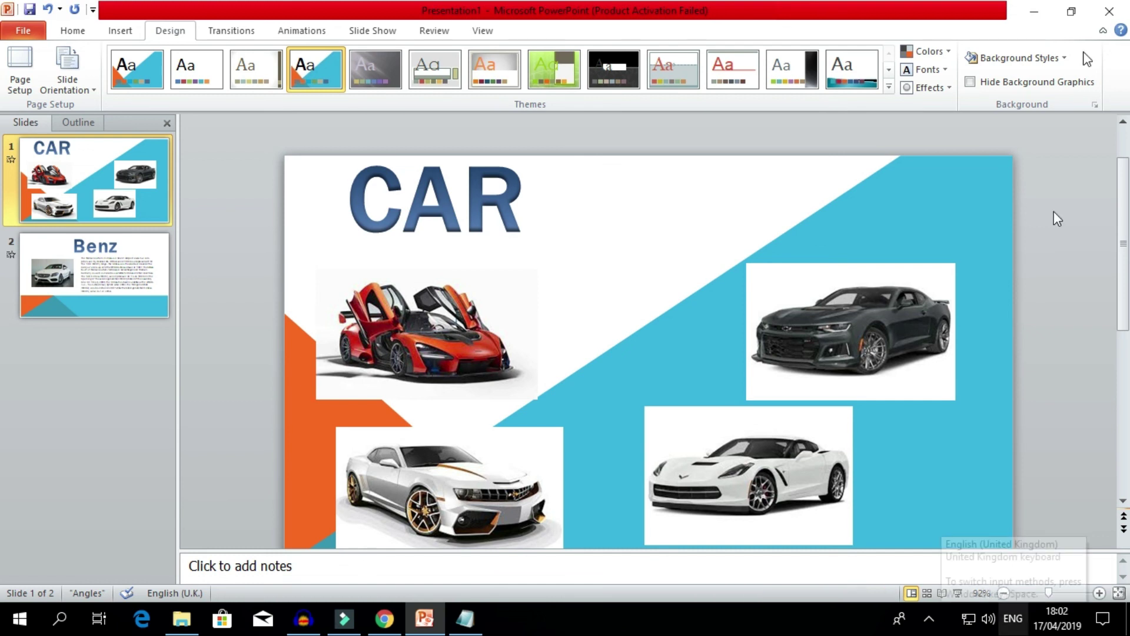
# Minimize PowerPoint and Notepad, then play the Car video from the desktop
pyautogui.click(1037, 13)
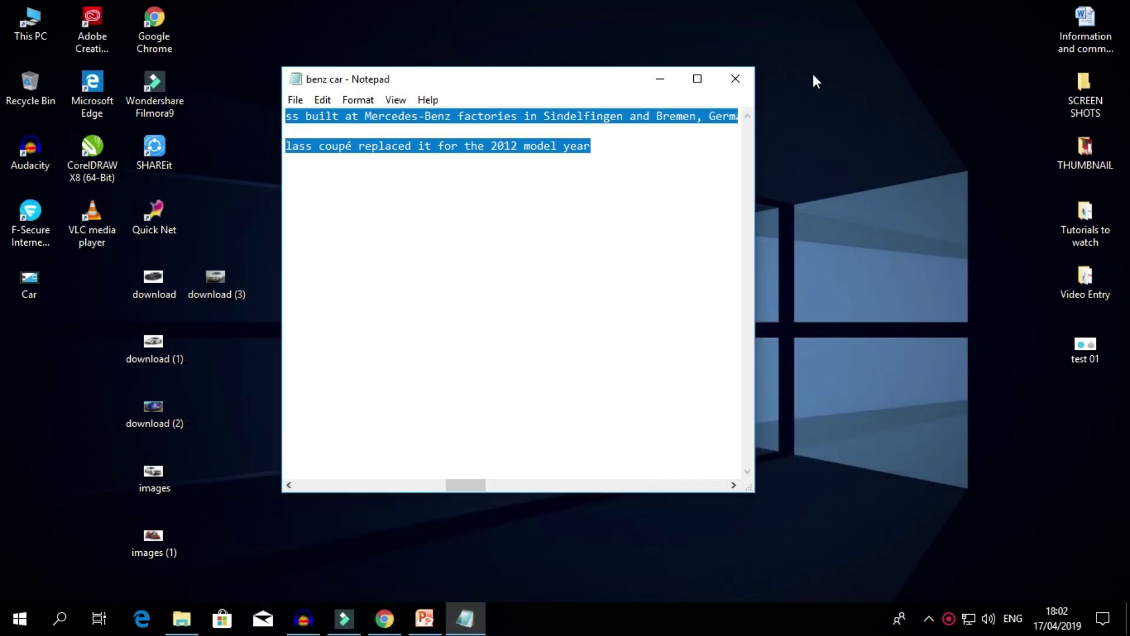
pyautogui.click(661, 77)
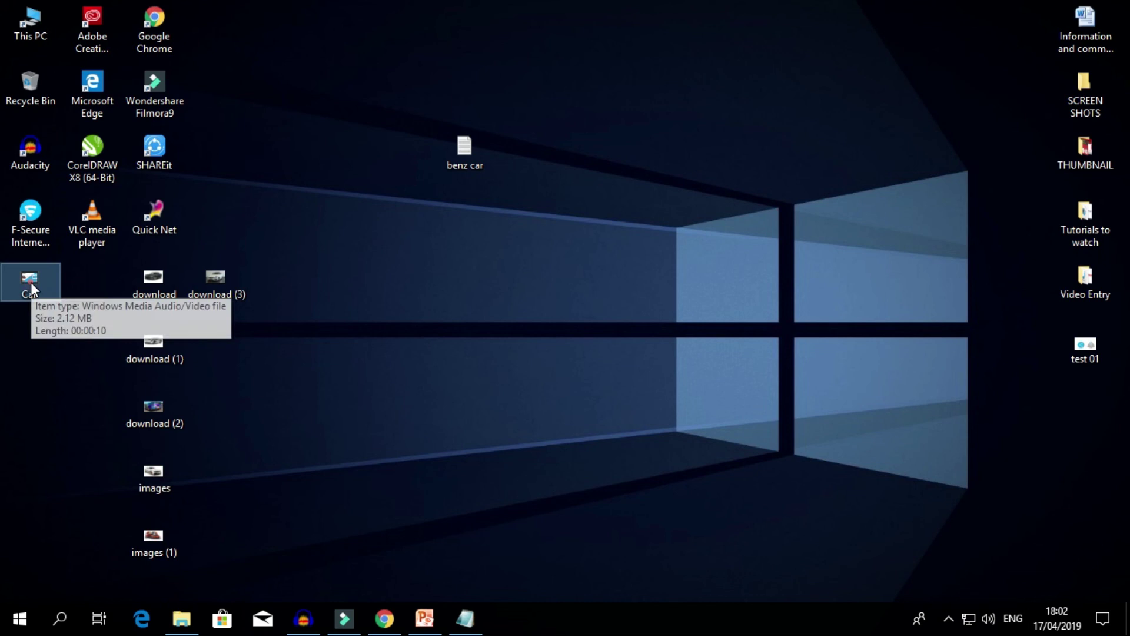
pyautogui.doubleClick(31, 281)
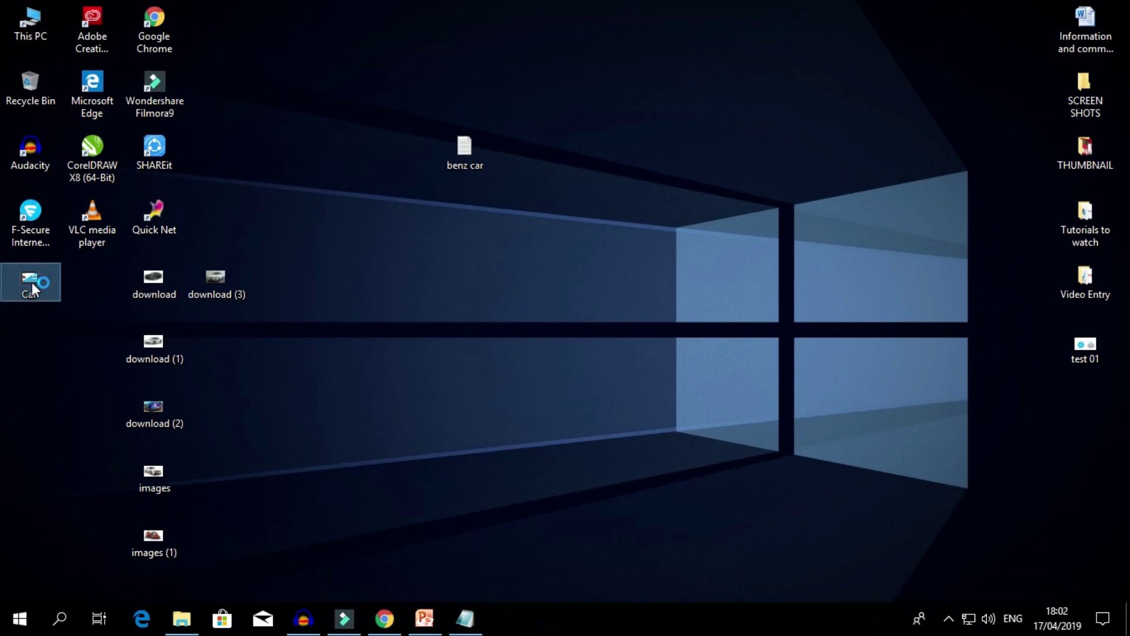